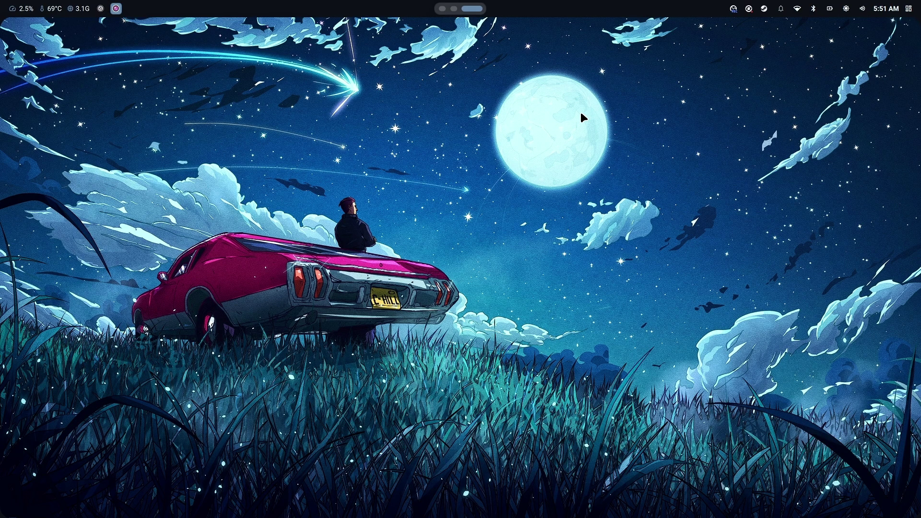
Show the system information with neofetch in a terminal and highlight the OS entry
key("super")
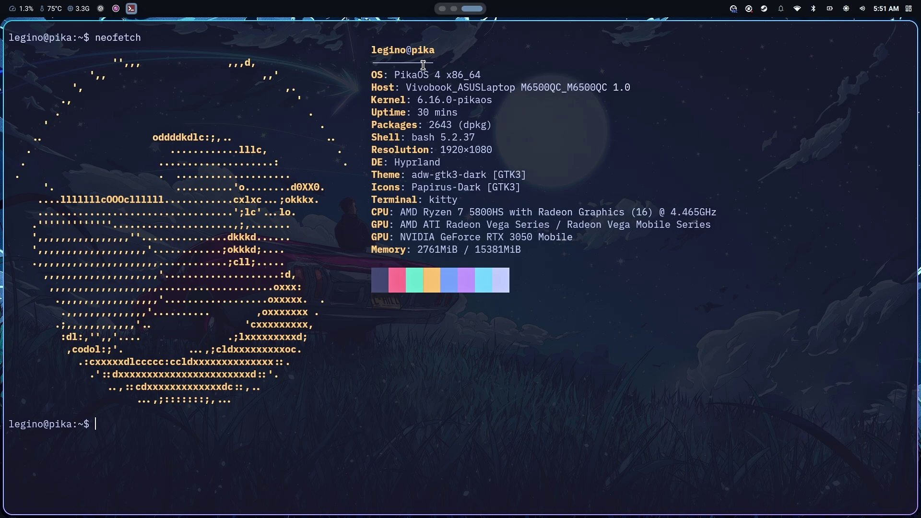
left_click_drag(394, 73, 497, 78)
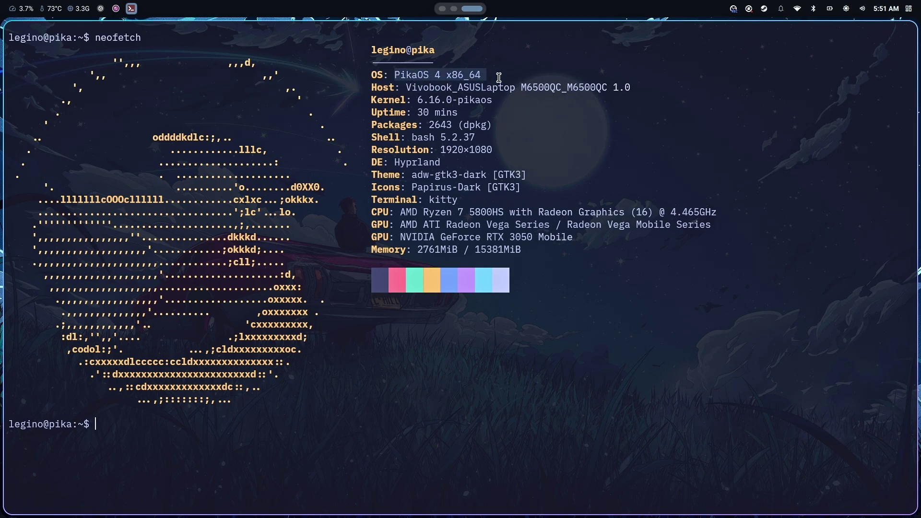
left_click(499, 77)
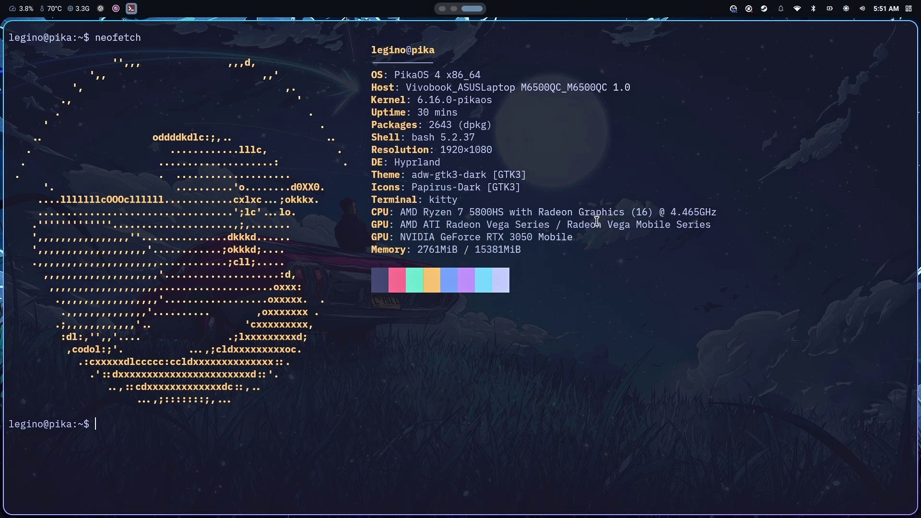
Switch to the empty fourth workspace, look through the installed applications in the app launcher, and dismiss it
key("super+4")
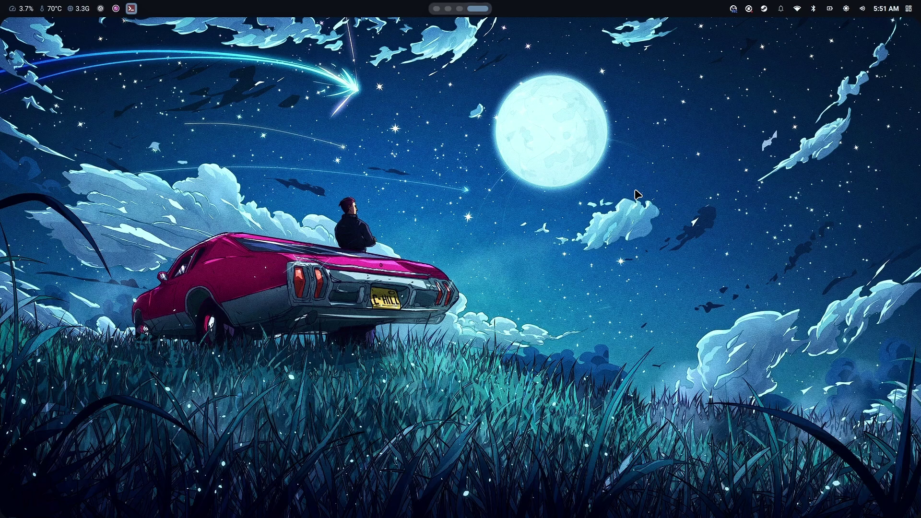
key("super+space")
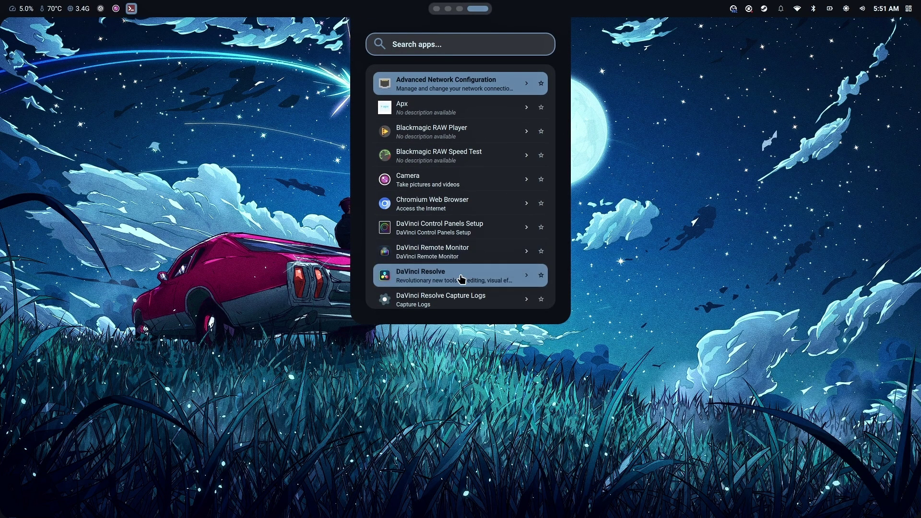
scroll(460, 275, "down", 5)
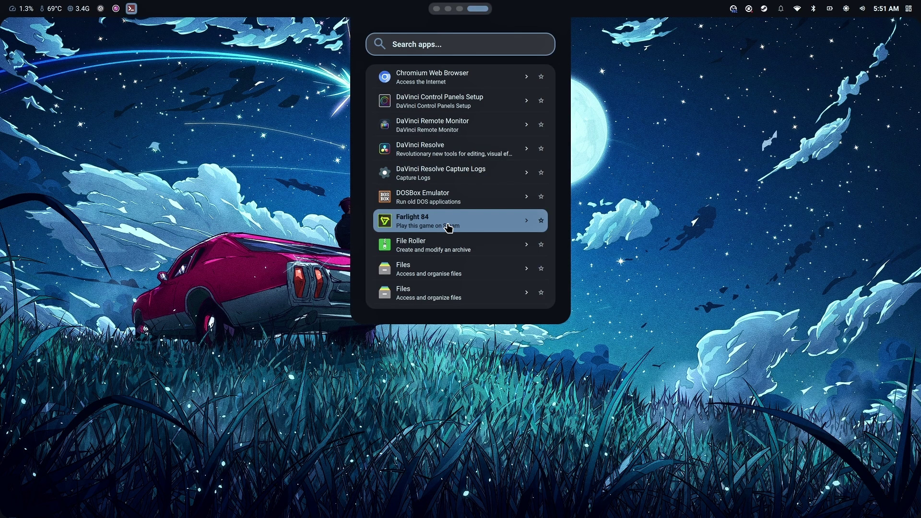
scroll(450, 230, "down", 20)
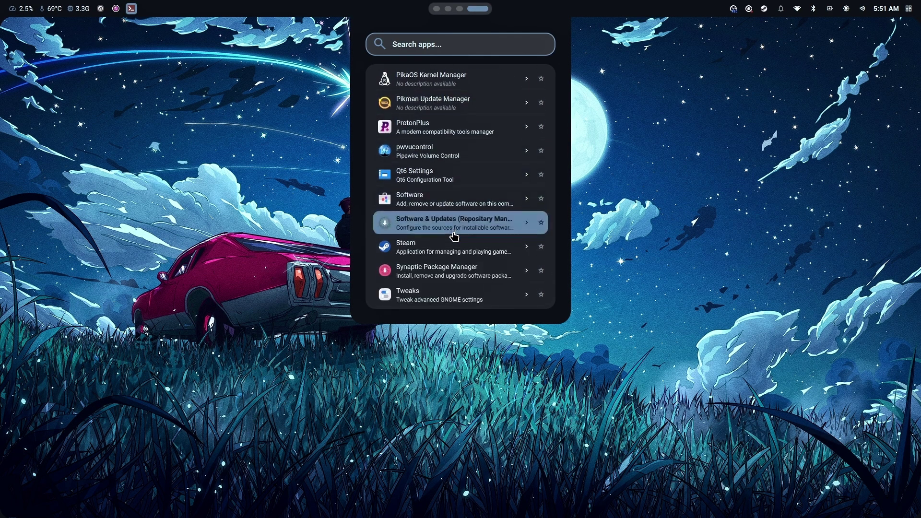
scroll(454, 235, "down", 10)
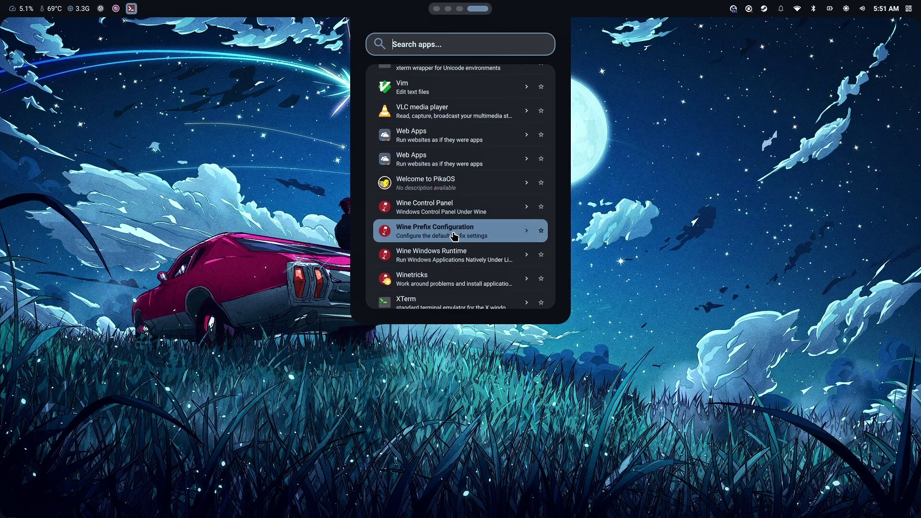
left_click(279, 223)
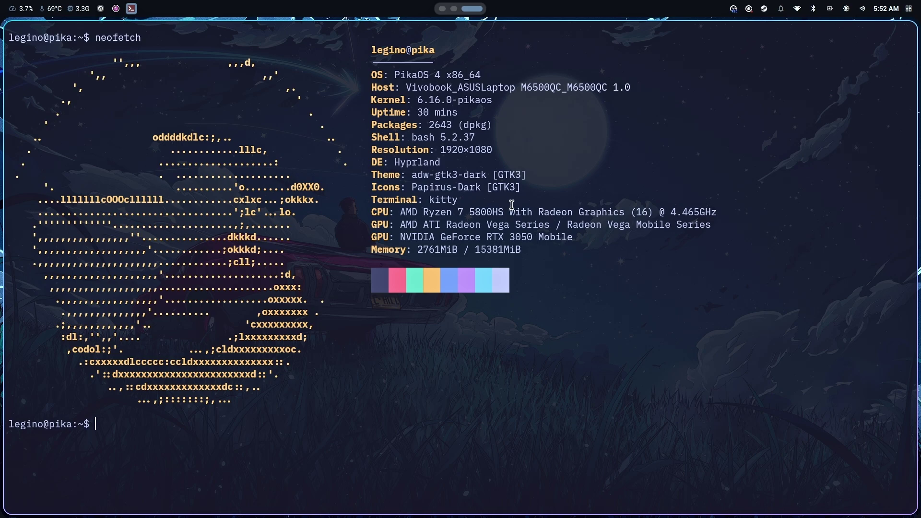
Launch NVIDIA X Server Settings on the fourth workspace
key("super+4")
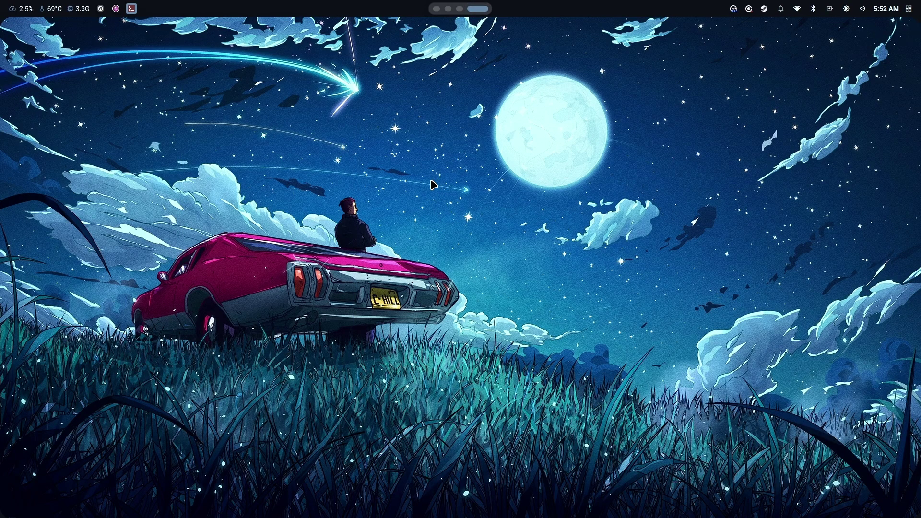
key("super")
scroll(445, 201, "up", 5)
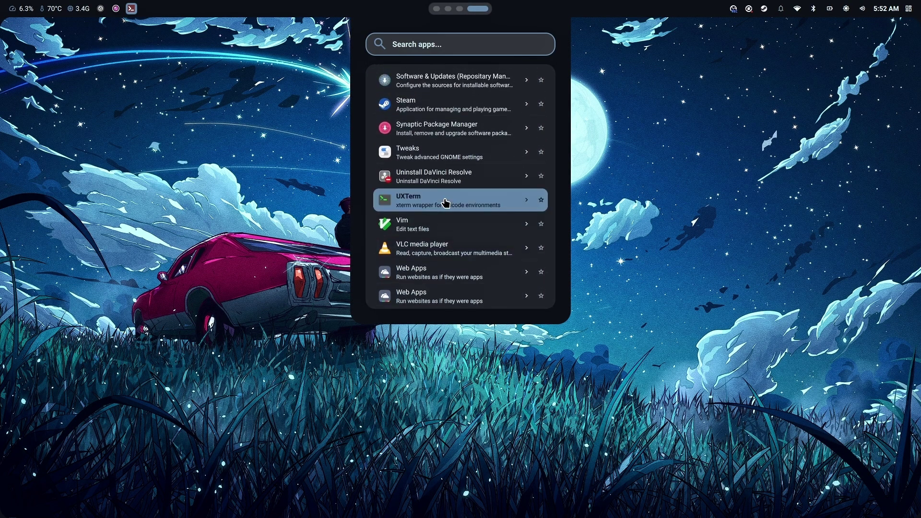
scroll(445, 201, "up", 10)
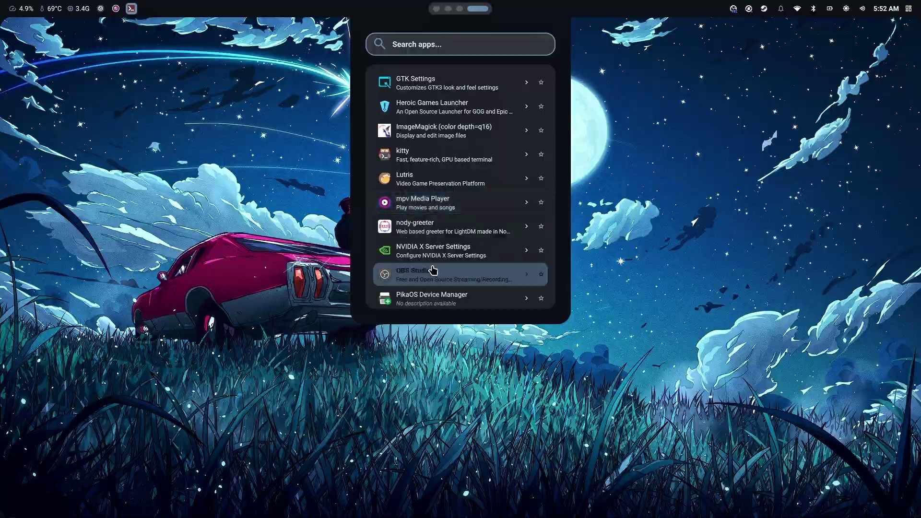
left_click(431, 250)
Review the Graphics Information, GPU 0, Thermal Settings and PowerMizer pages
left_click(75, 42)
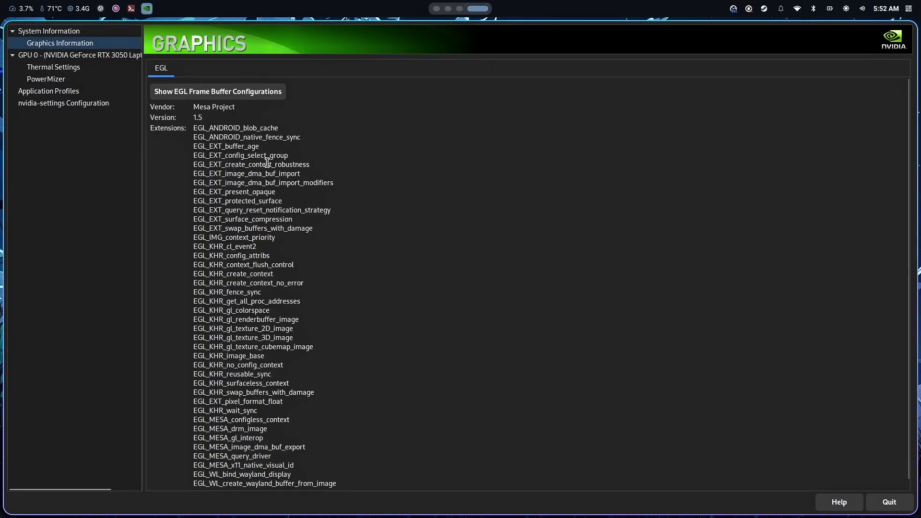
scroll(267, 163, "down", 1)
left_click(67, 56)
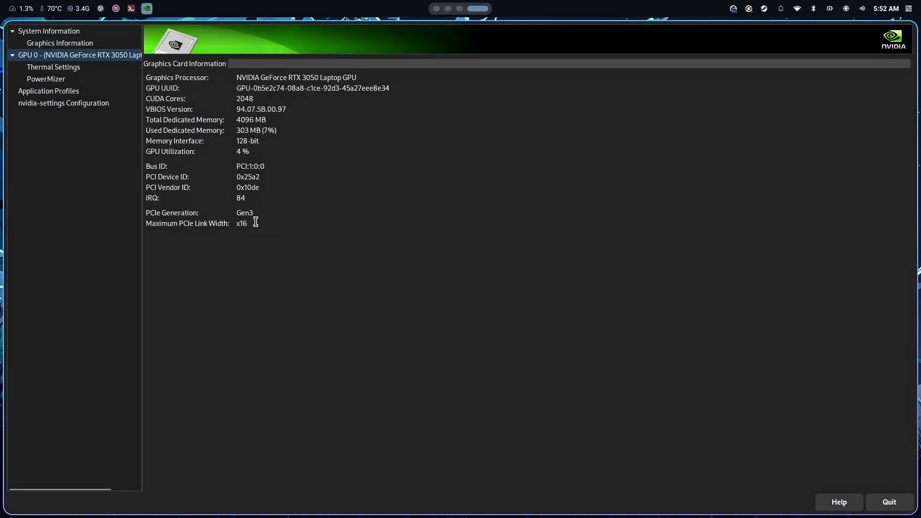
left_click(52, 69)
left_click(59, 82)
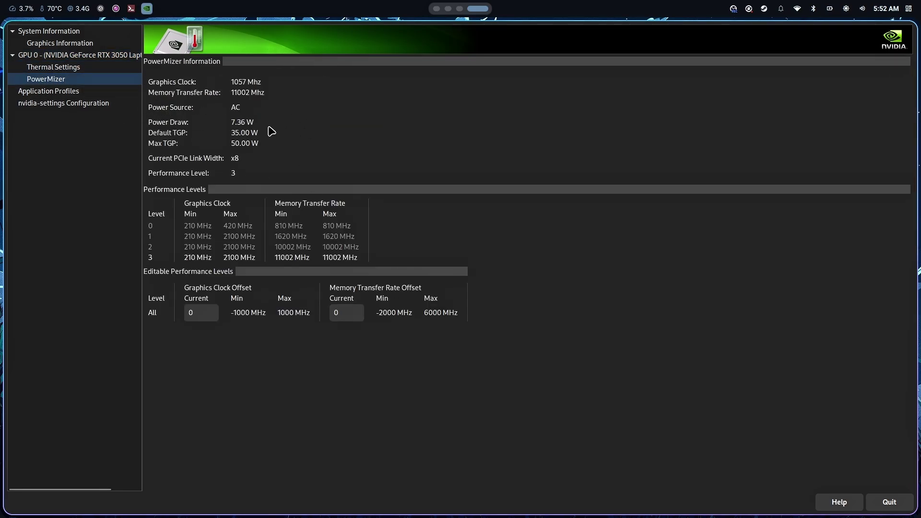
Launch the Software store and close the NVIDIA Settings window
key("super+space")
left_click(464, 200)
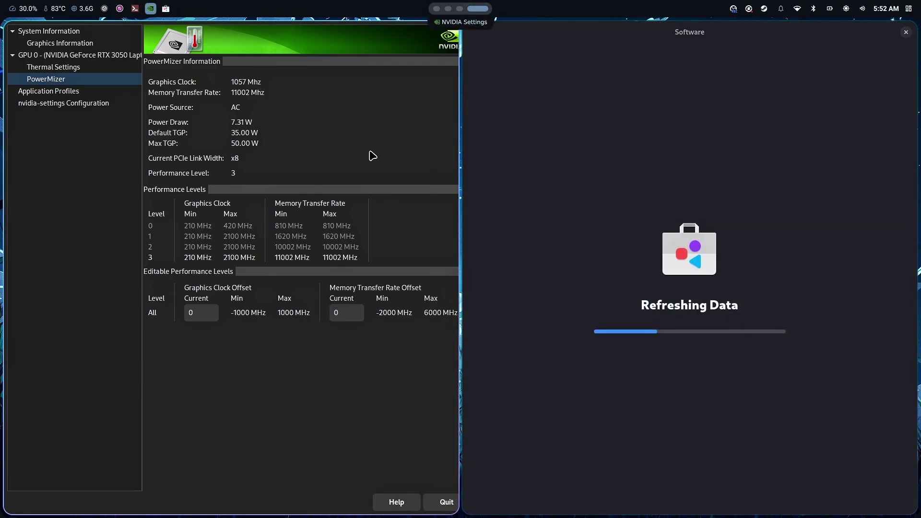
key("super")
key("Escape")
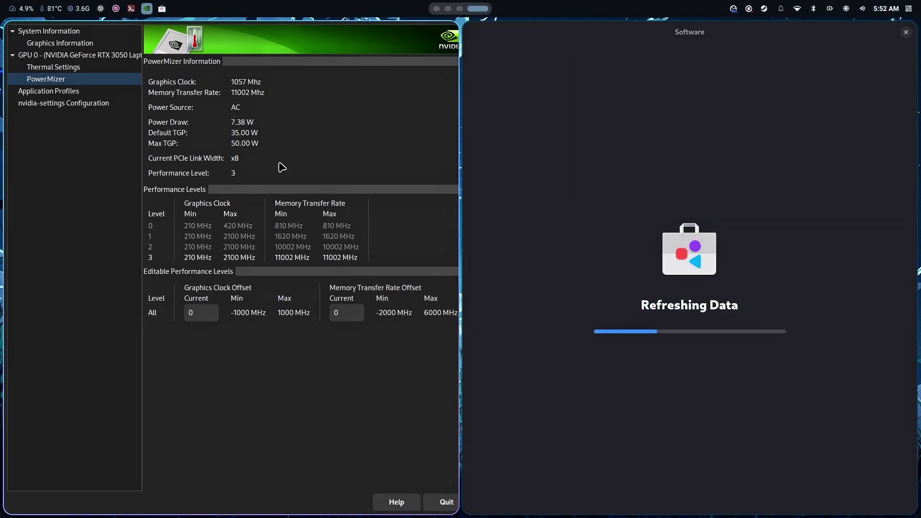
key("super+q")
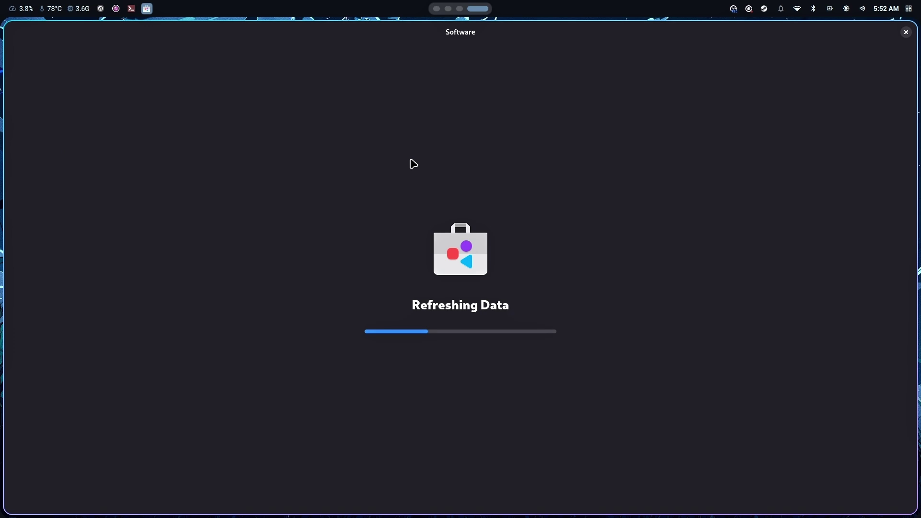
Close the Software store window
key("super")
key("Escape")
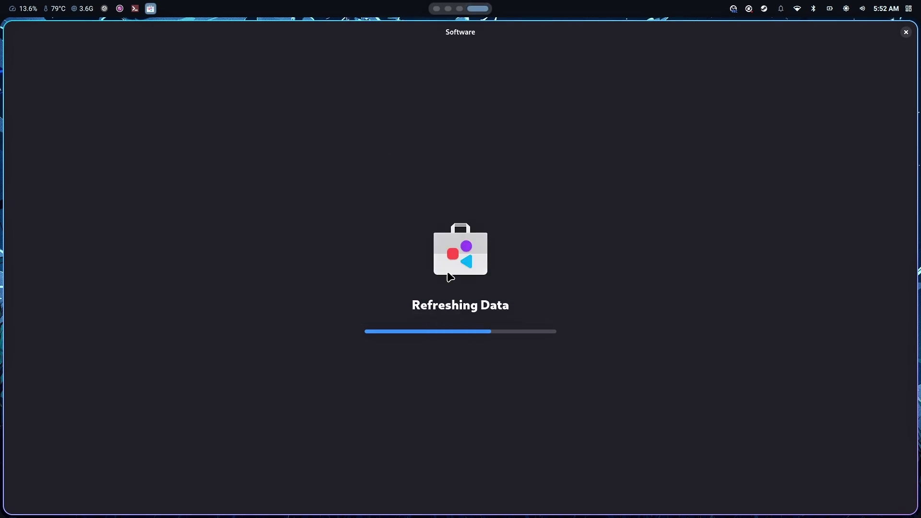
key("super+q")
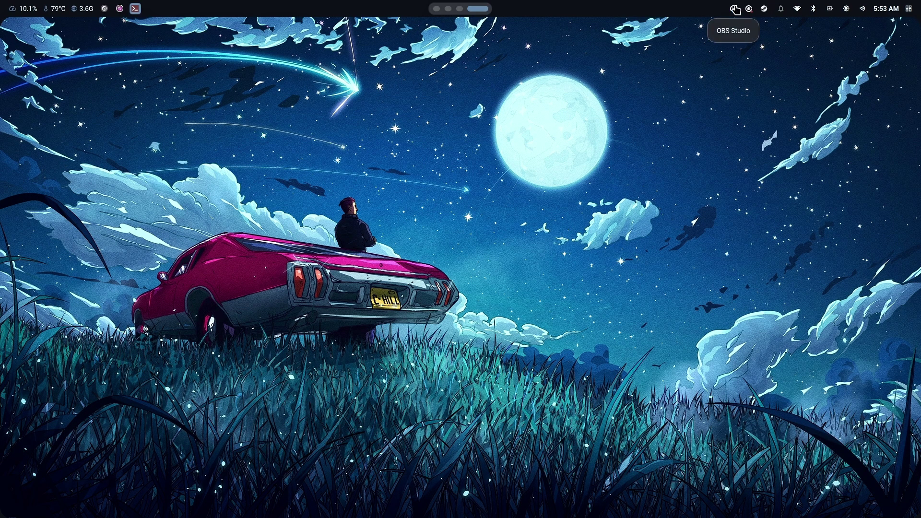
Open the desktop's control panel and check the CPU, temperature, memory and disk gauges
left_click(908, 8)
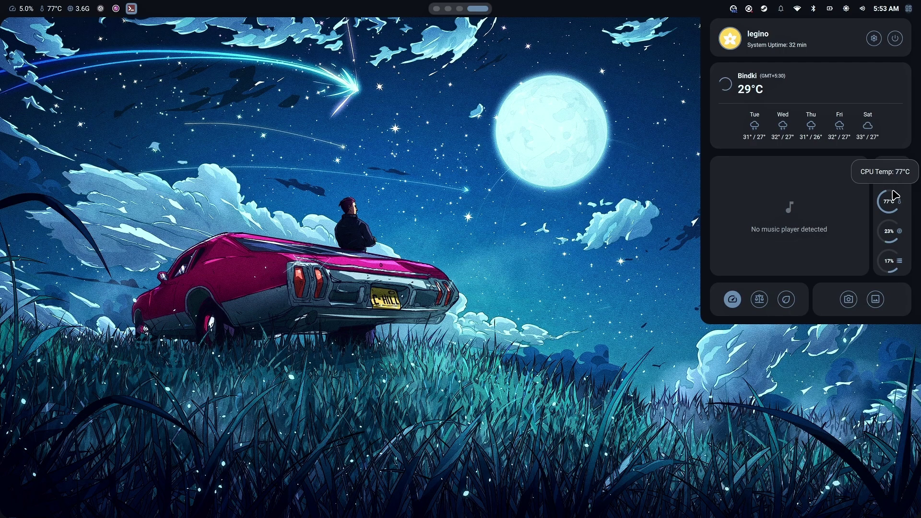
mouse_move(891, 177)
mouse_move(897, 205)
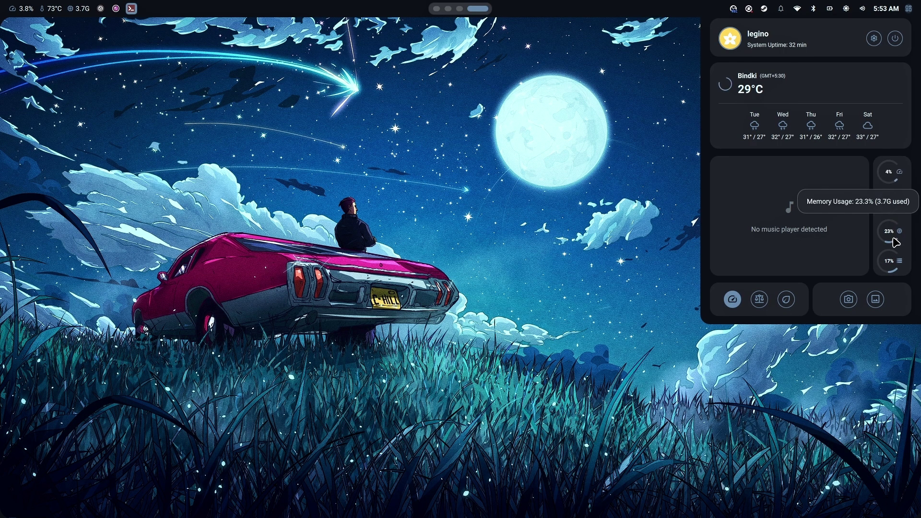
mouse_move(891, 265)
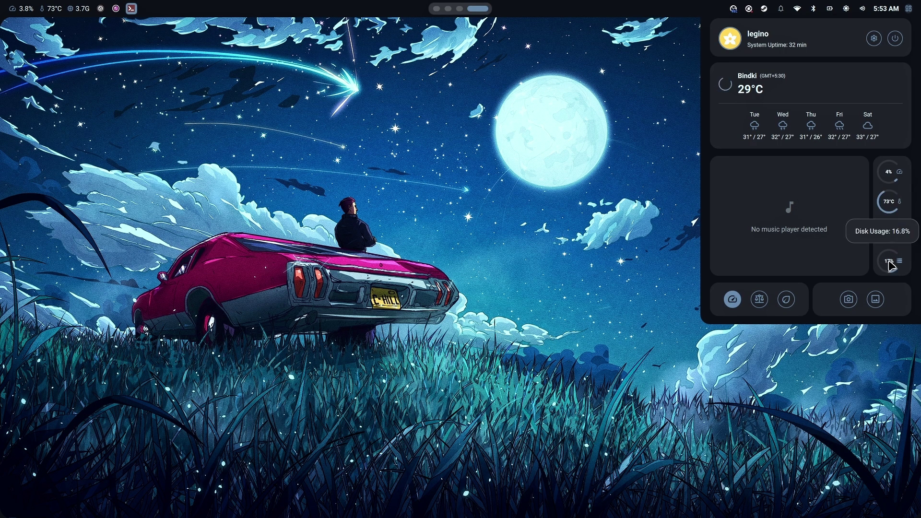
Try the underwater whale wallpaper and set the image of dogs on a forest path as the desktop wallpaper
left_click(876, 300)
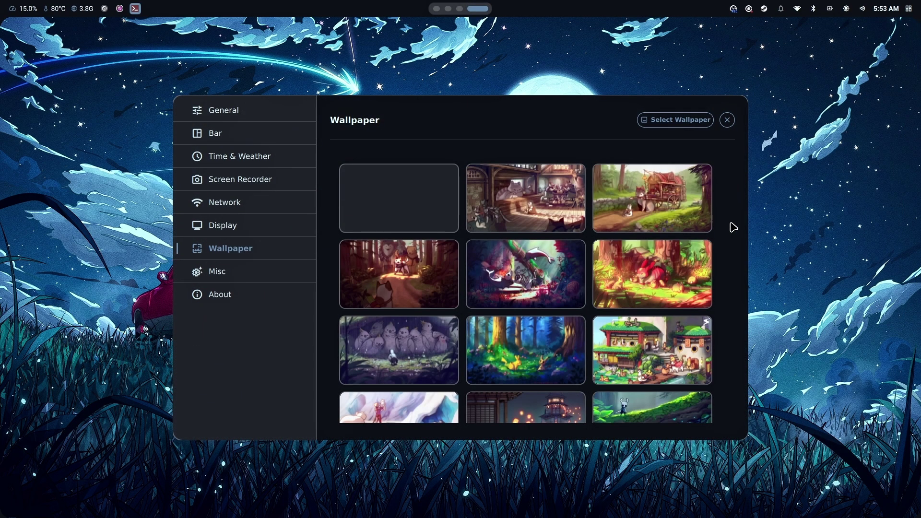
left_click(555, 275)
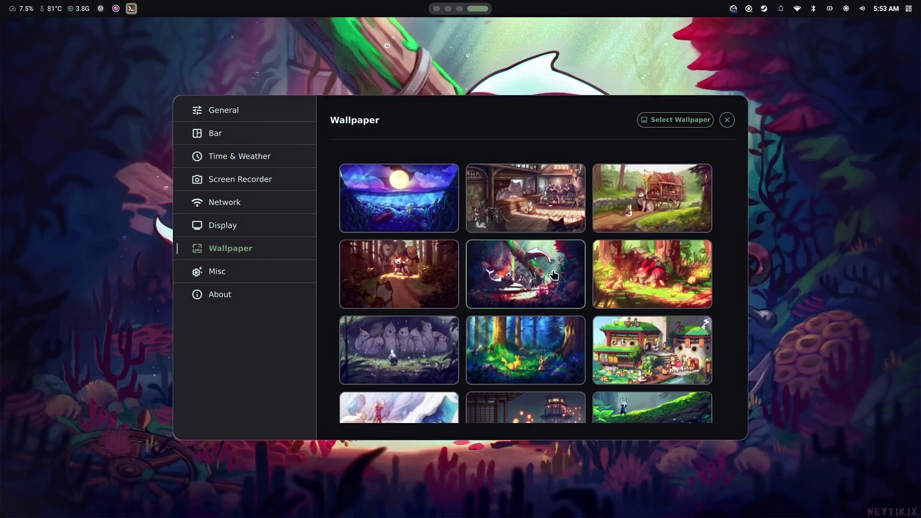
scroll(650, 308, "down", 5)
scroll(649, 308, "down", 2)
scroll(650, 308, "down", 2)
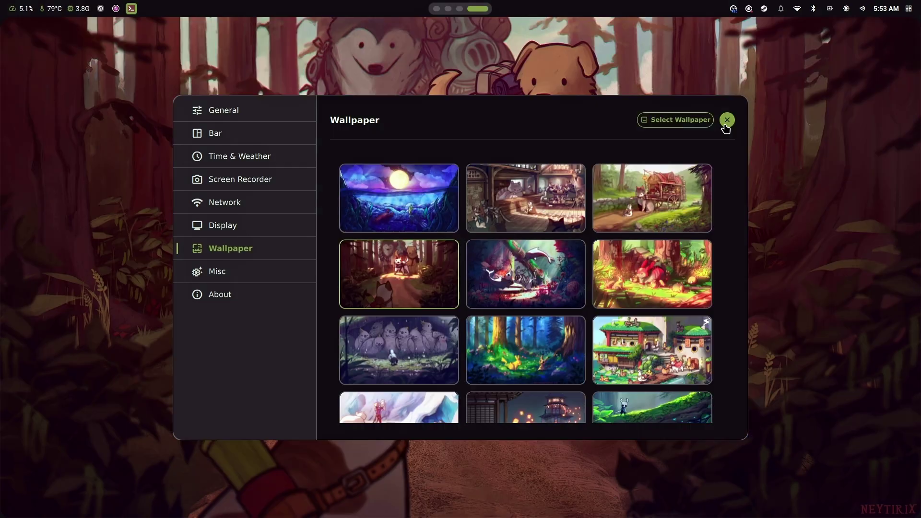
left_click(724, 126)
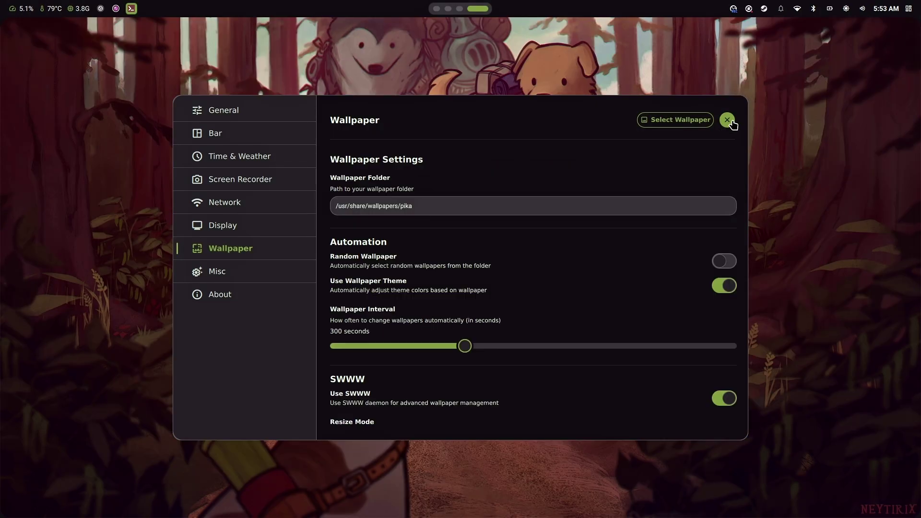
left_click(727, 121)
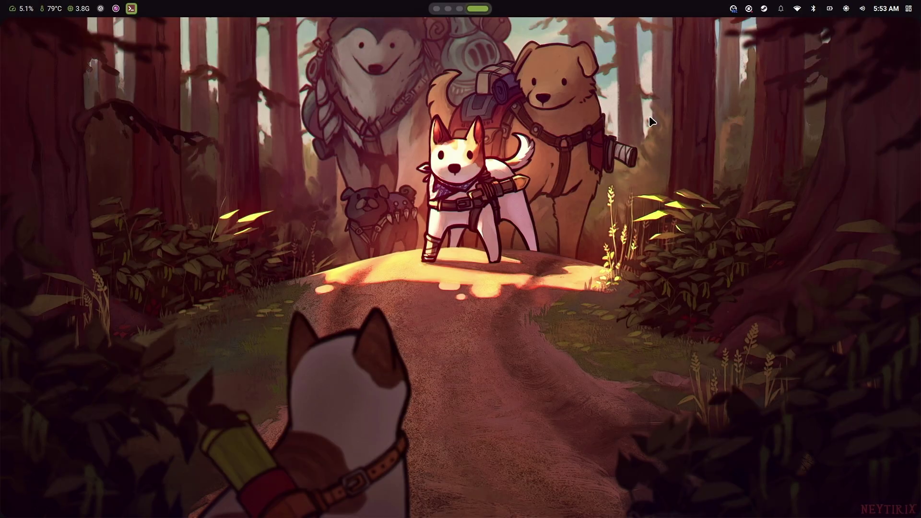
Open the desktop shell settings and view the About page
left_click(908, 9)
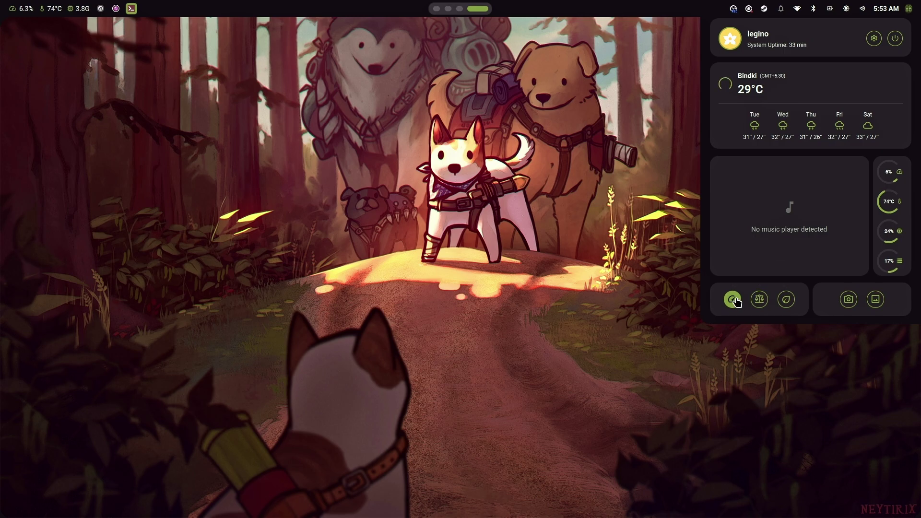
left_click(874, 38)
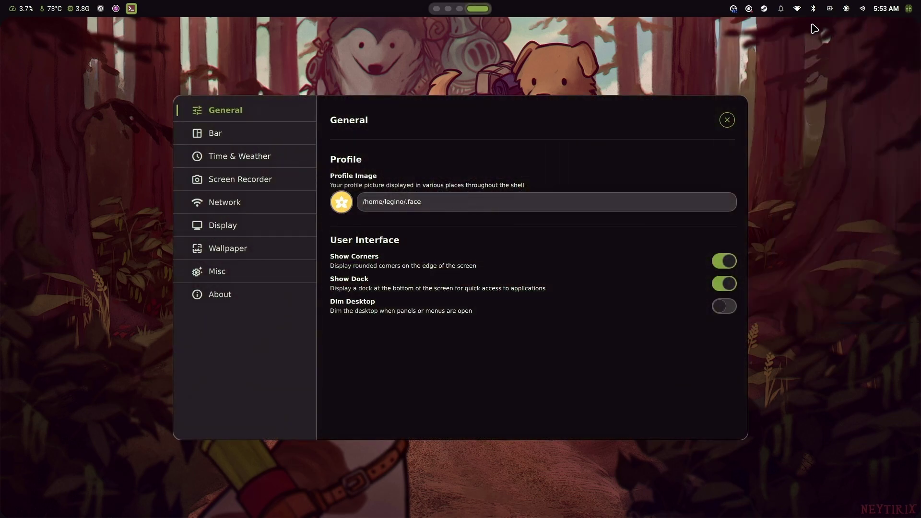
left_click(268, 295)
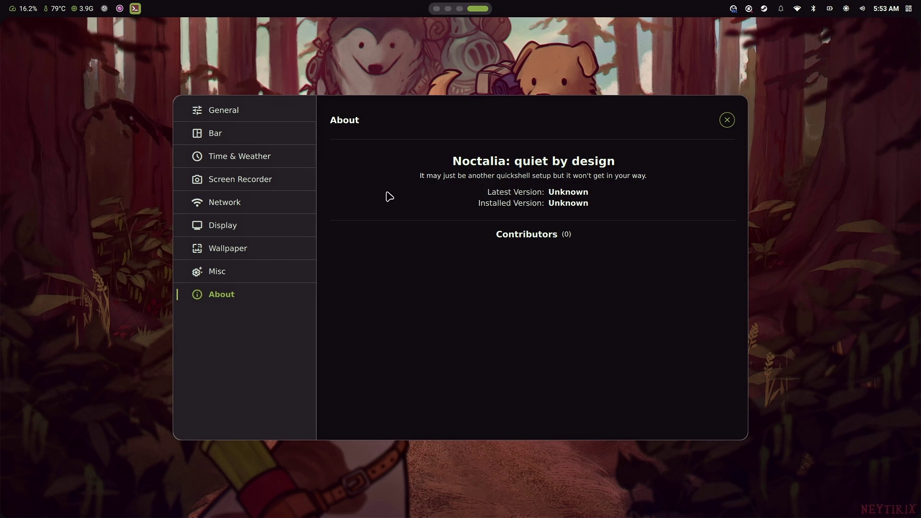
Try toggling Show Corners and Dim Desktop in the General settings, returning each to its original state
left_click(262, 117)
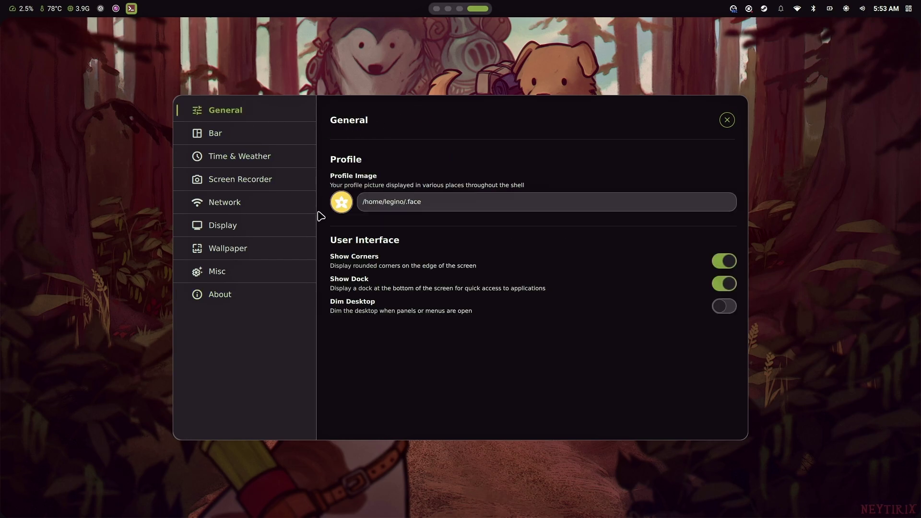
left_click(724, 263)
left_click(724, 263)
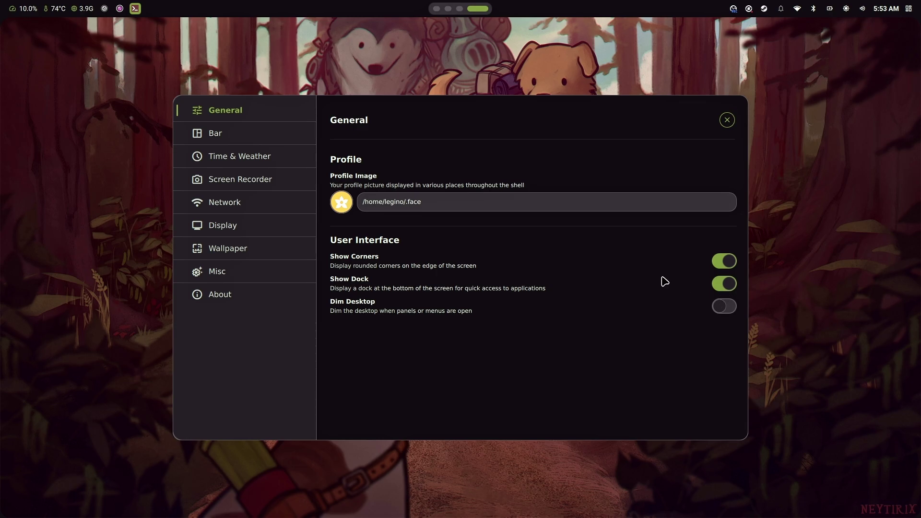
left_click(723, 307)
left_click(723, 307)
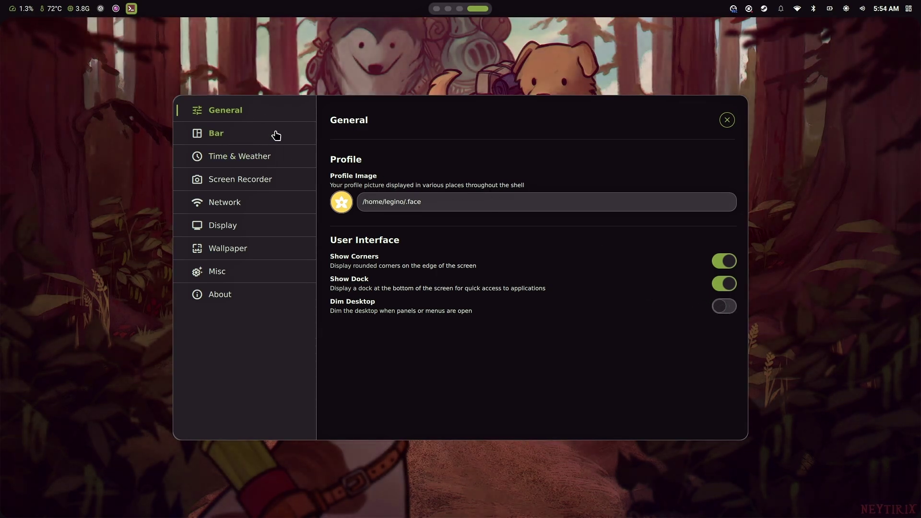
Review the Bar, Screen Recorder, Time & Weather, Display and Network settings pages
left_click(276, 135)
left_click(267, 175)
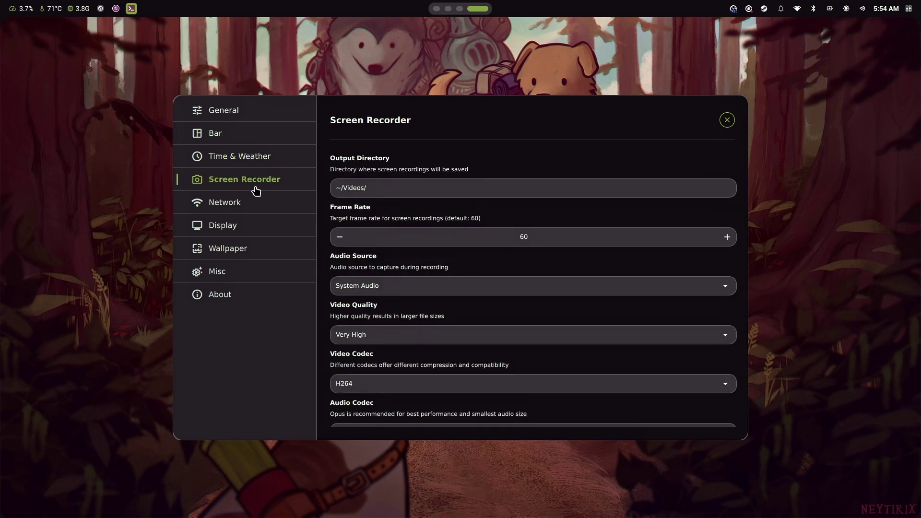
left_click(276, 161)
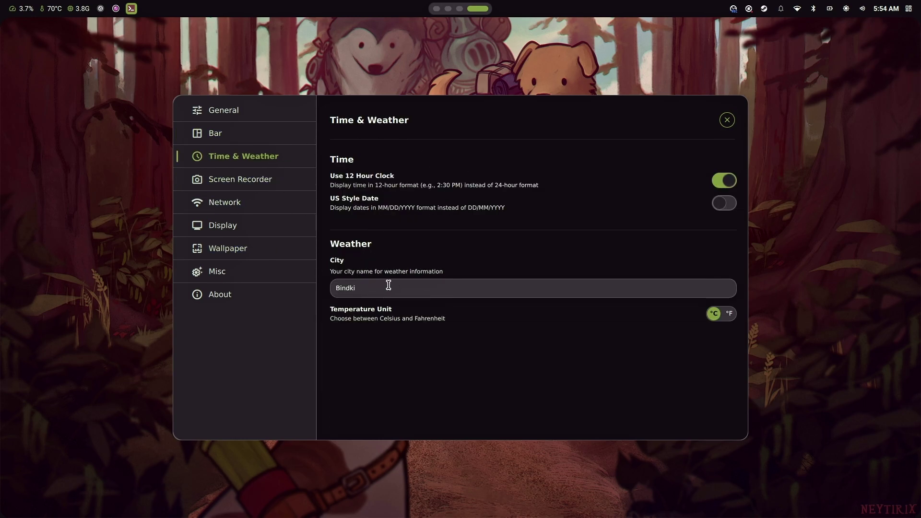
left_click(251, 205)
left_click(248, 226)
left_click(259, 180)
left_click(258, 203)
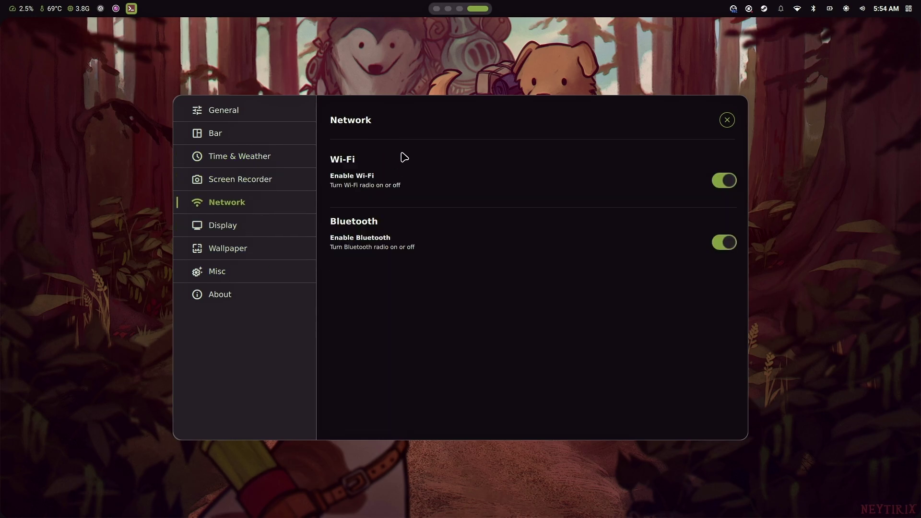
Review the Display and Misc settings pages, look through the audio visualizer types, and close the settings
left_click(258, 230)
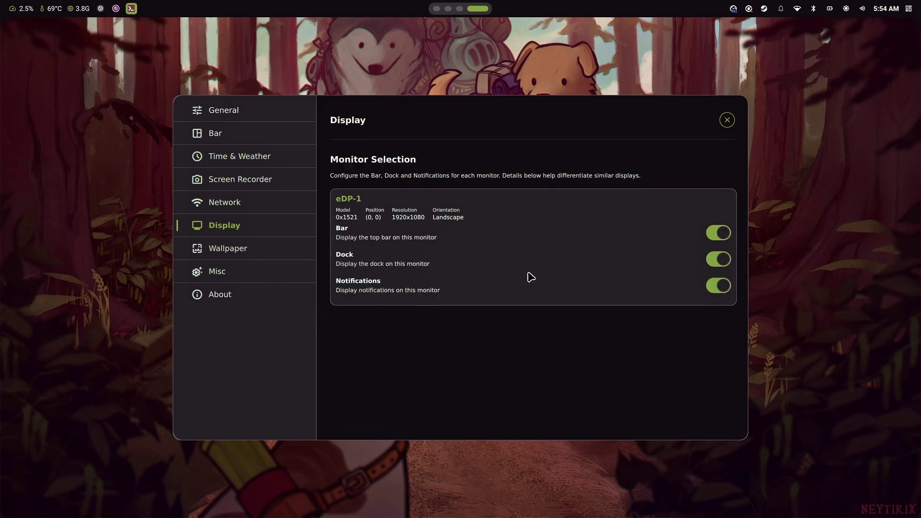
left_click(233, 283)
left_click(417, 208)
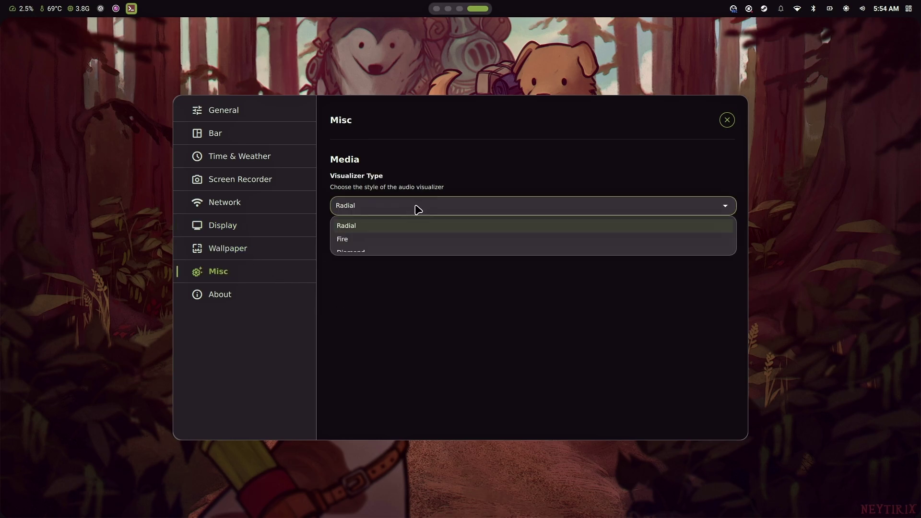
left_click(372, 341)
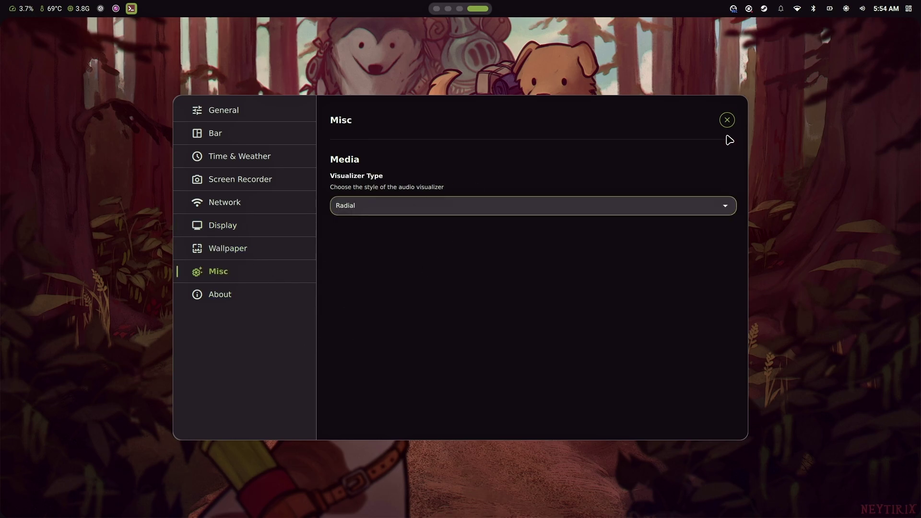
left_click(727, 120)
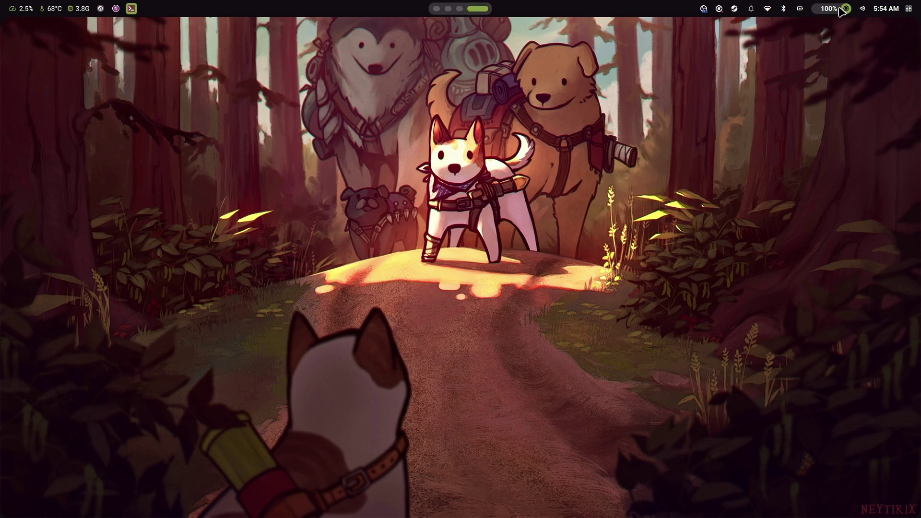
Try lowering and raising the screen brightness from the desktop bar
scroll(845, 10, "down", 1)
scroll(845, 11, "up", 1)
scroll(847, 11, "down", 1)
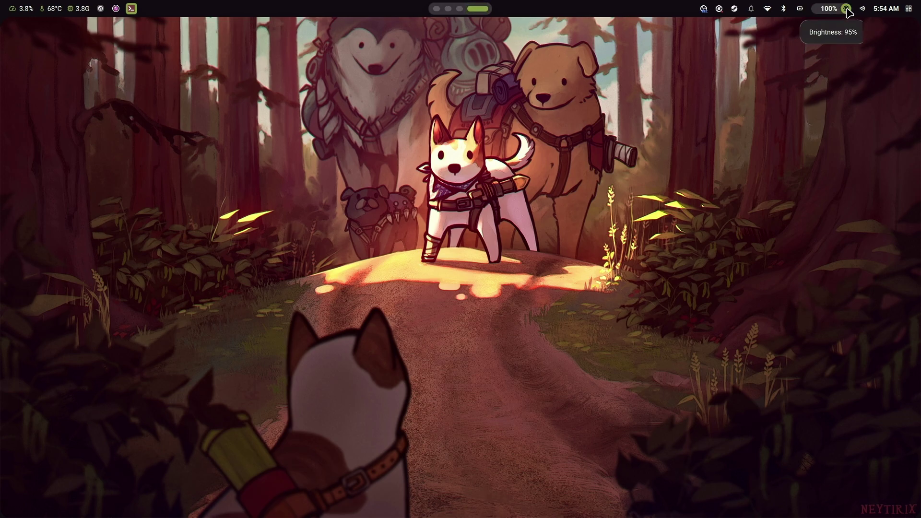
Check the bar's audio device, Bluetooth and Wi-Fi controls and the Steam tray menu
left_click(862, 8)
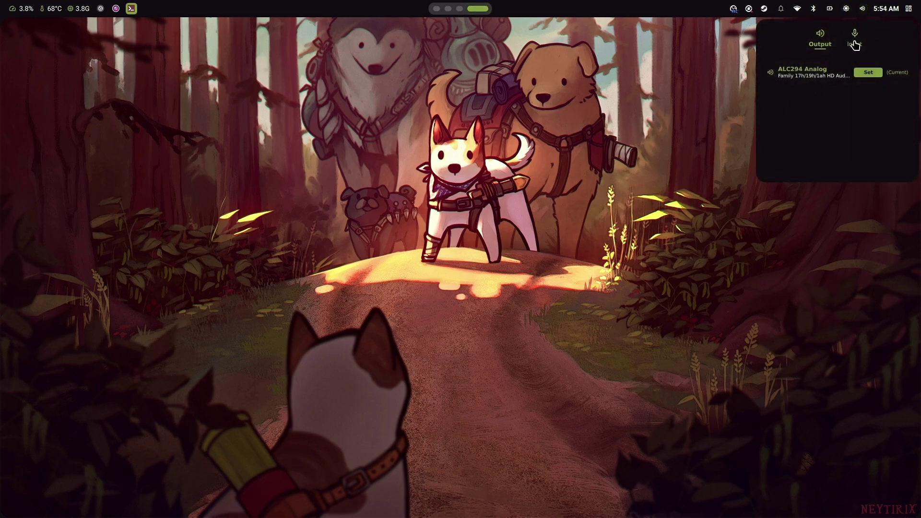
left_click(812, 10)
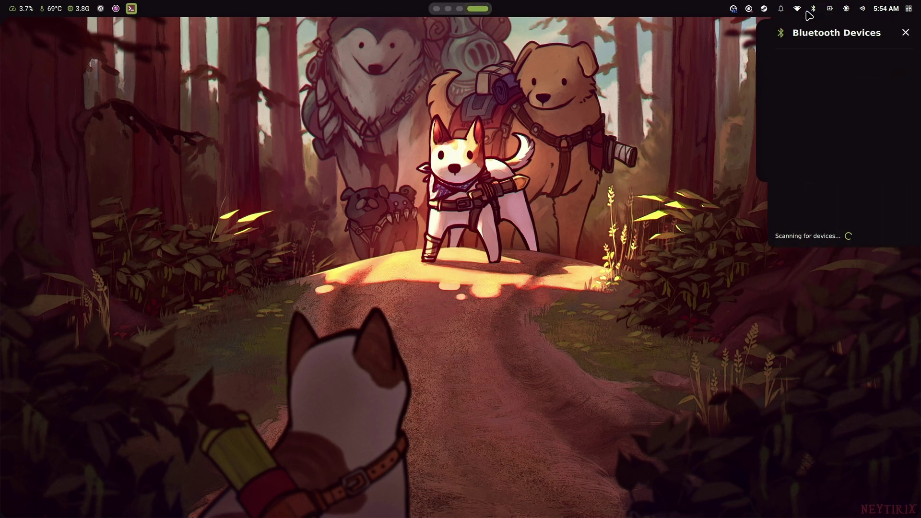
left_click(797, 9)
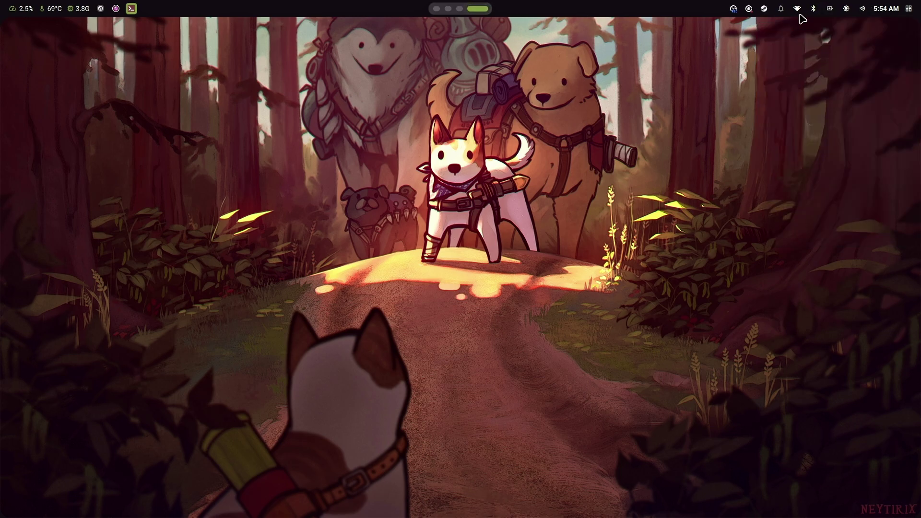
left_click(763, 12)
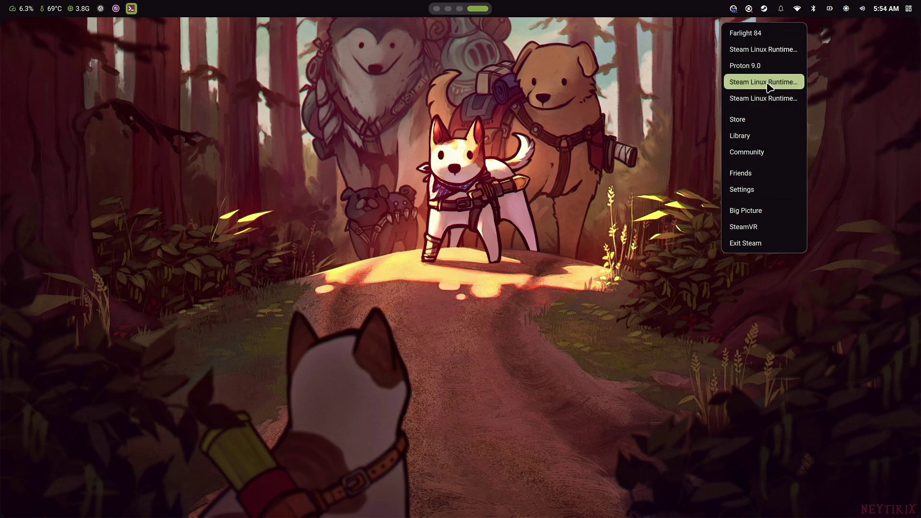
Open the Pikman Update Manager, review its native APT updates page, and close it
left_click(748, 9)
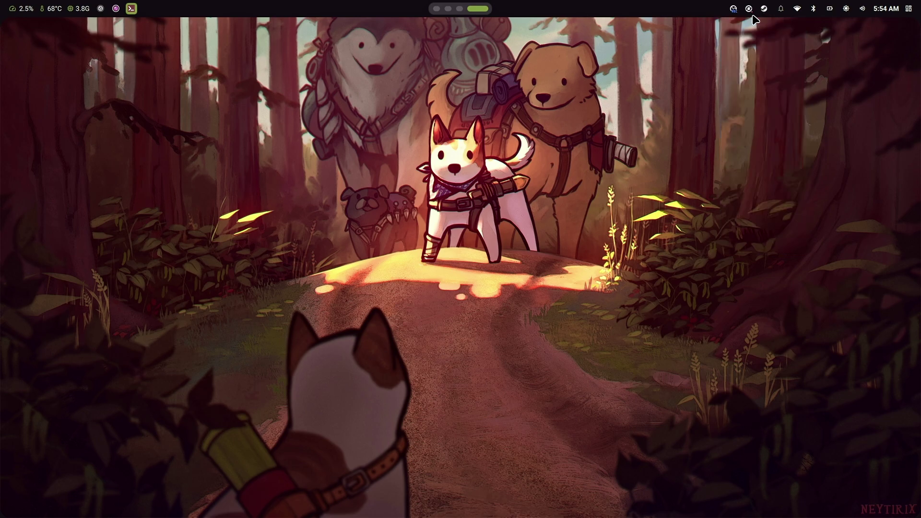
left_click(748, 9)
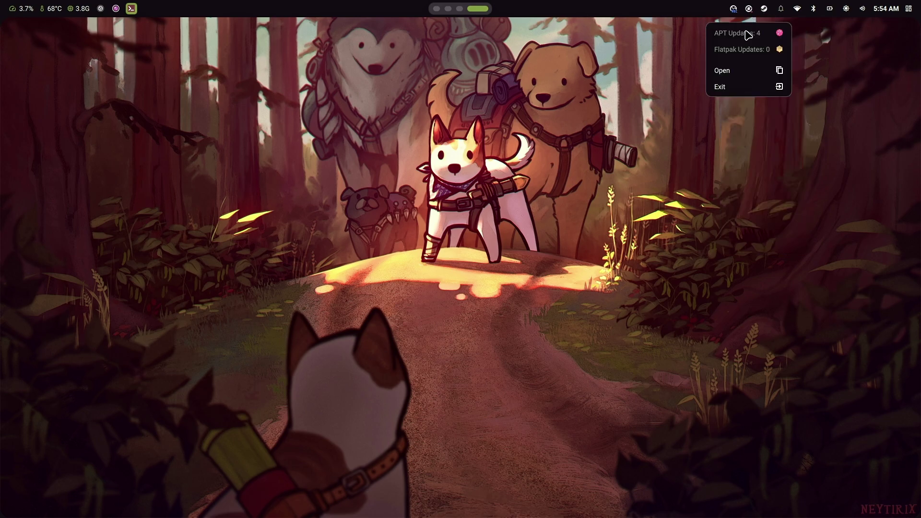
left_click(759, 71)
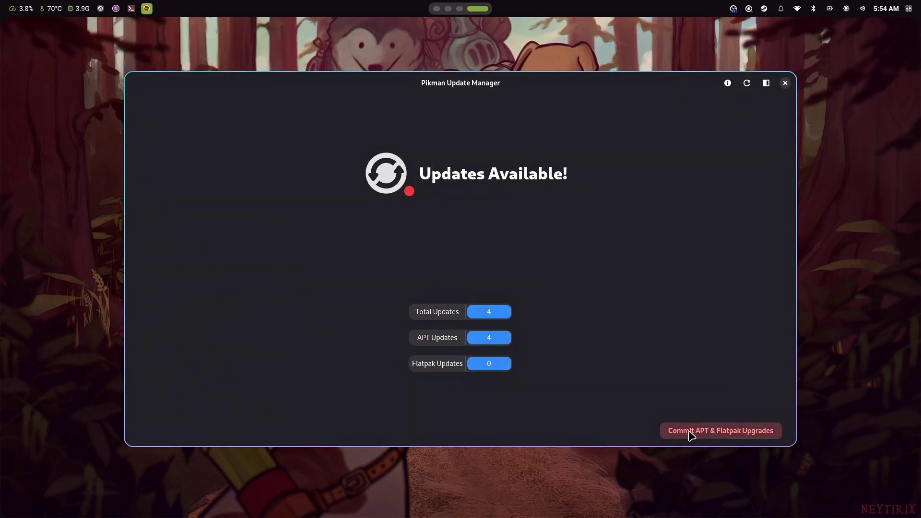
left_click(728, 83)
left_click(536, 161)
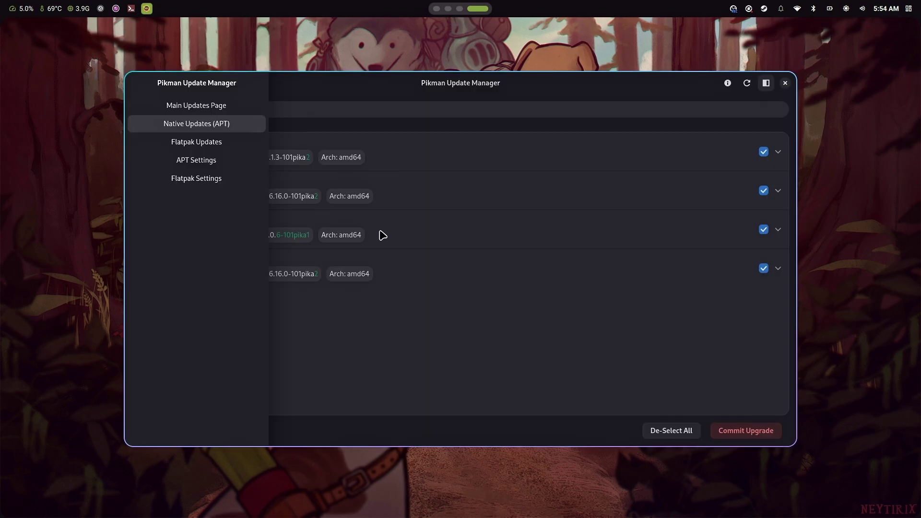
left_click(488, 314)
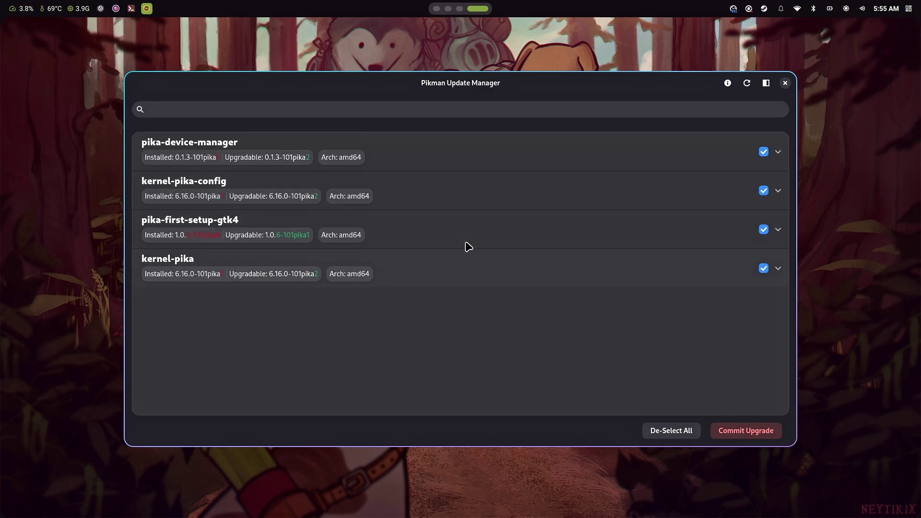
left_click(785, 83)
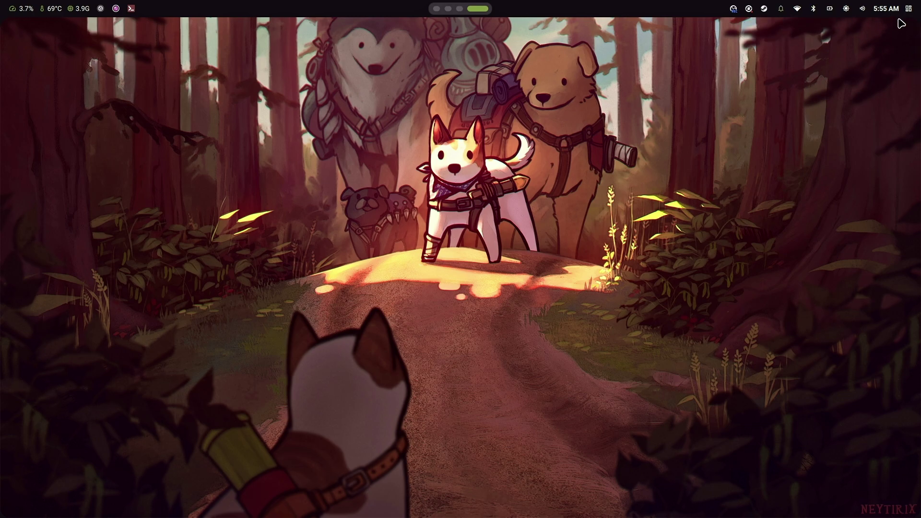
Check the clock's calendar, and view the neofetch terminal on workspace 3 before returning to workspace 4
left_click(876, 8)
left_click(876, 7)
key("super+3")
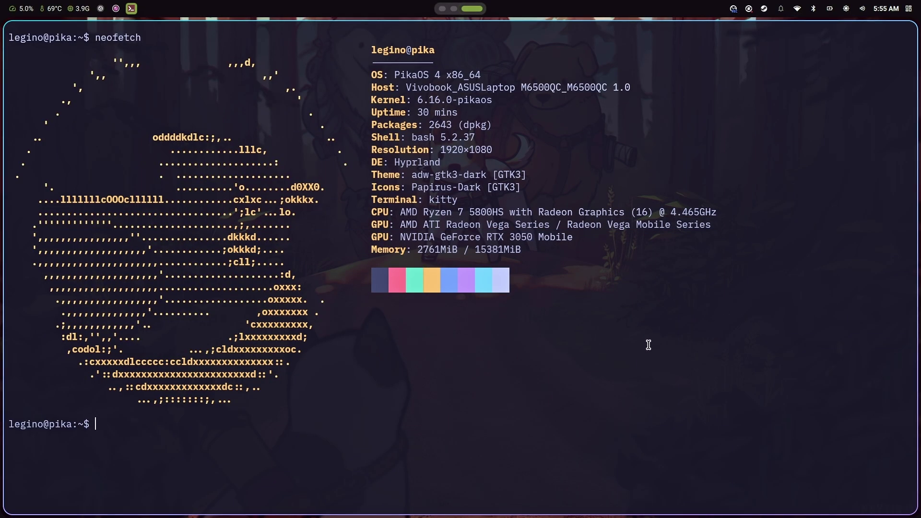
key("super+4")
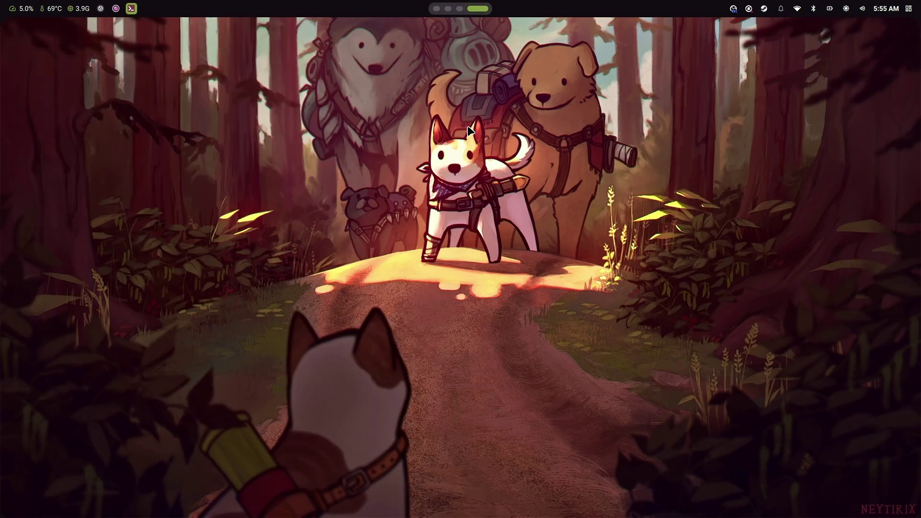
Launch DaVinci Resolve and open Untitled Project 1
key("super")
scroll(448, 144, "down", 3)
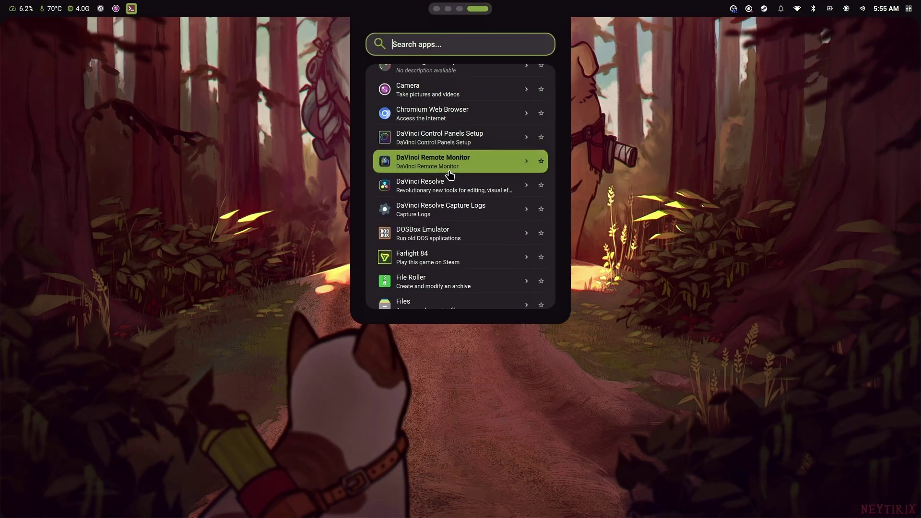
left_click(439, 189)
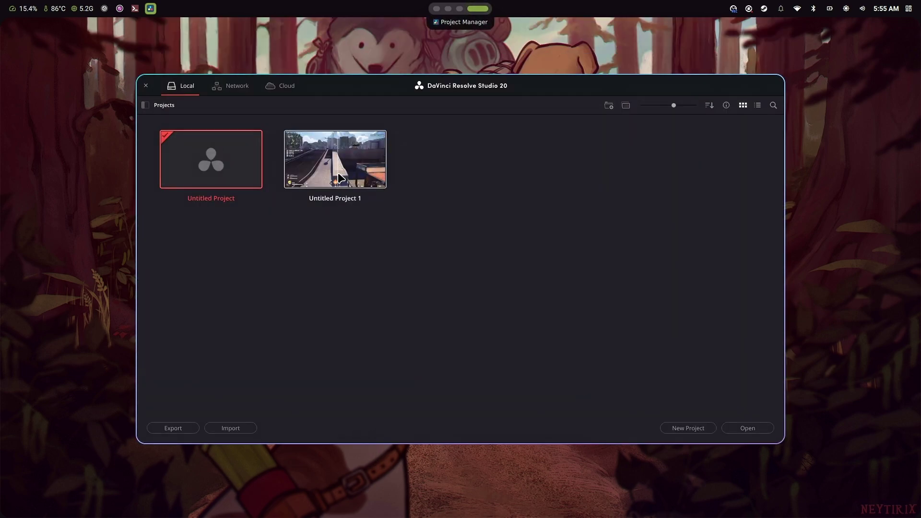
double_click(338, 177)
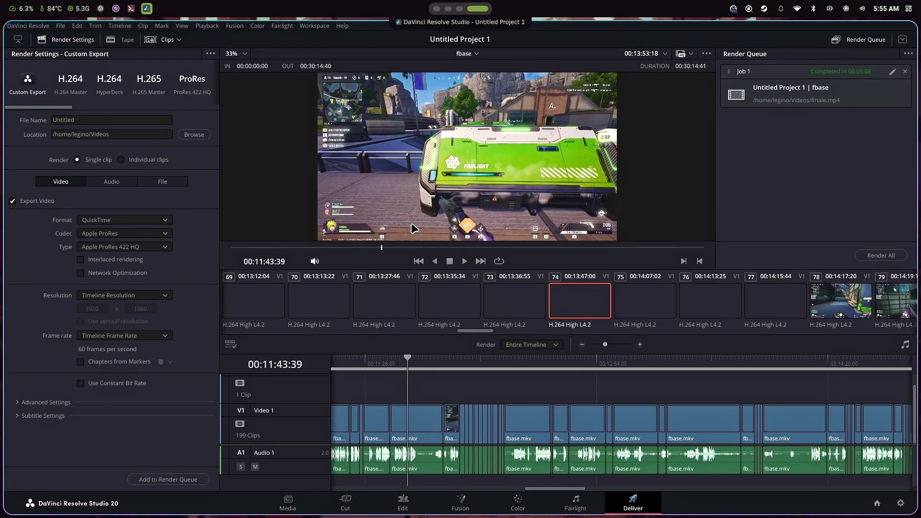
Open the project on the Edit page, scrub through the fbase timeline, and look over the clip's Inspector settings
left_click(404, 501)
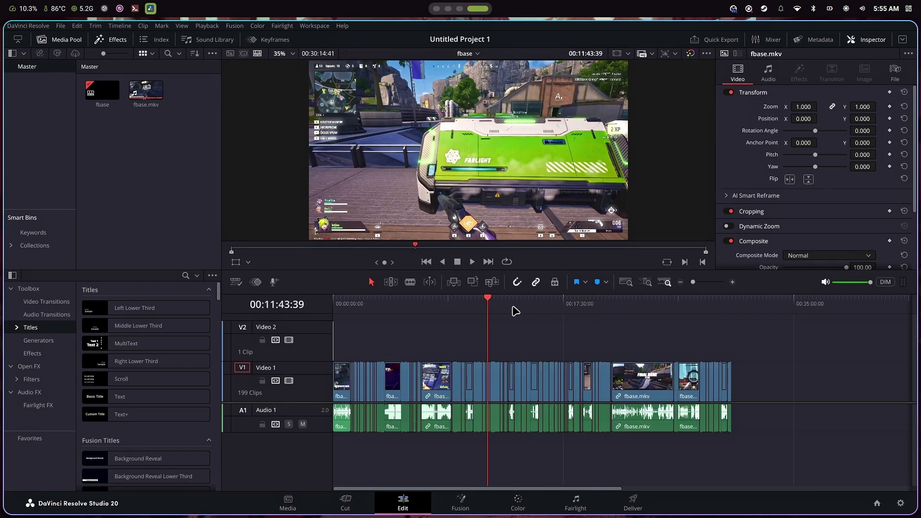
left_click_drag(515, 311, 499, 320)
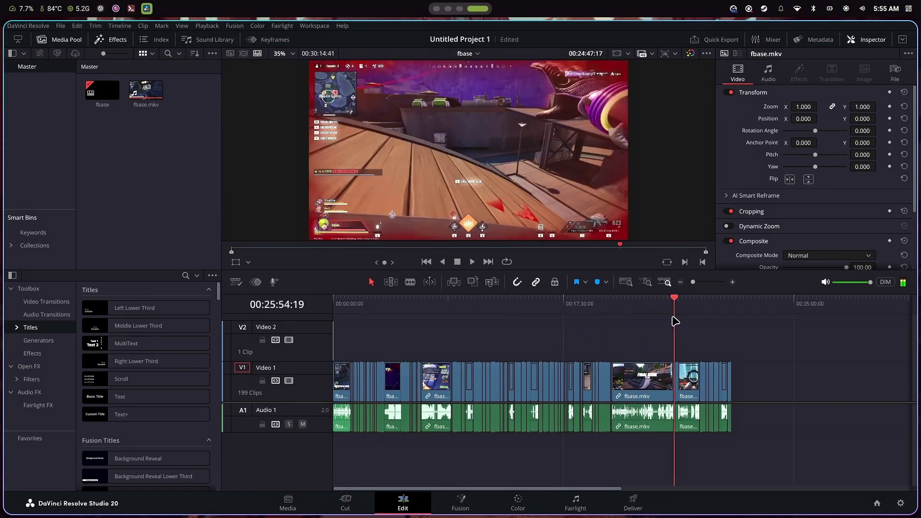
left_click_drag(675, 320, 401, 345)
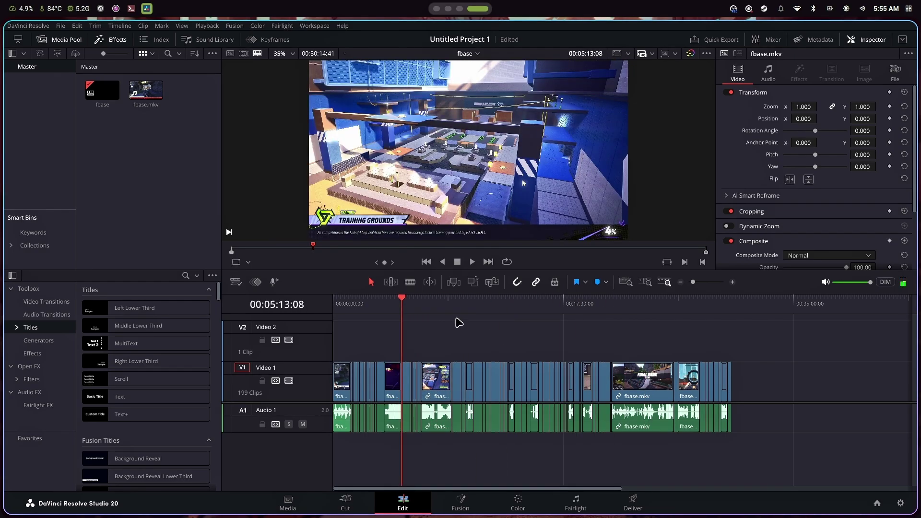
left_click_drag(735, 334, 245, 463)
left_click_drag(377, 302, 624, 338)
scroll(757, 224, "down", 3)
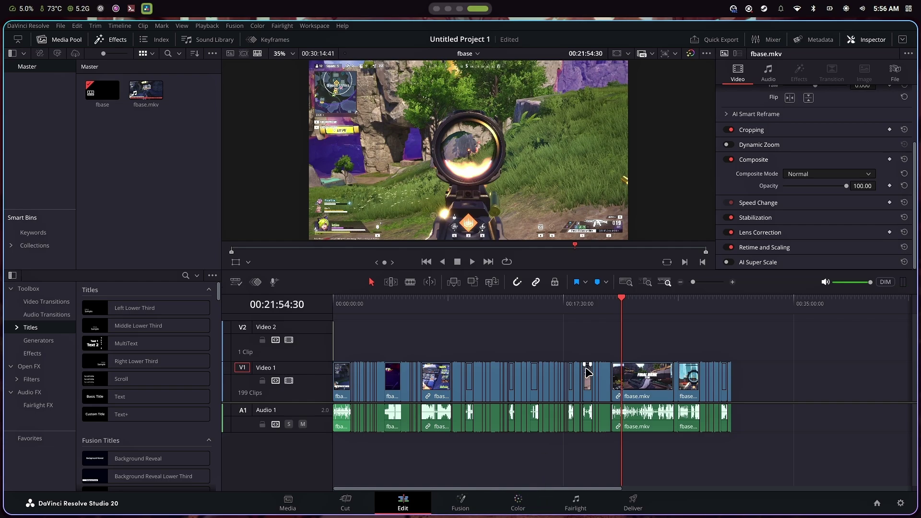
Play a short stretch of the fbase timeline and stop playback
key("super")
key("Escape")
key("space")
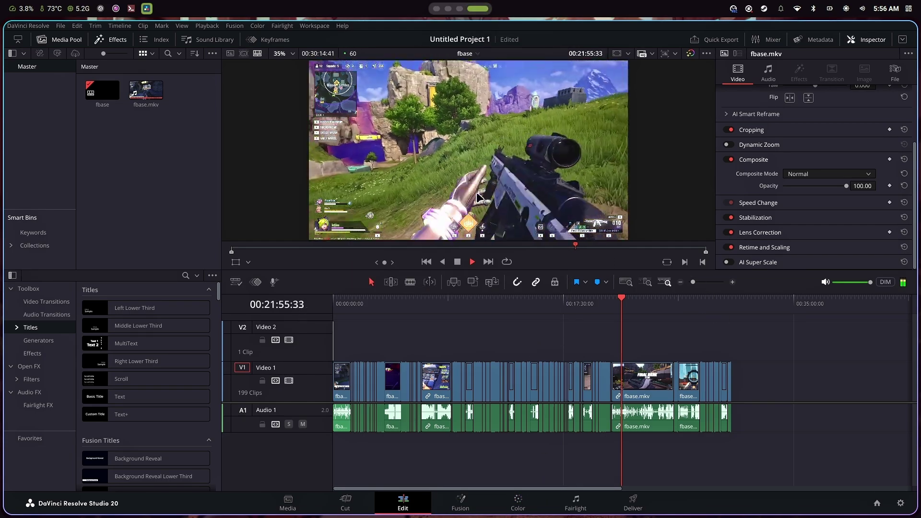
key("space")
Close DaVinci Resolve and launch Steam
key("super")
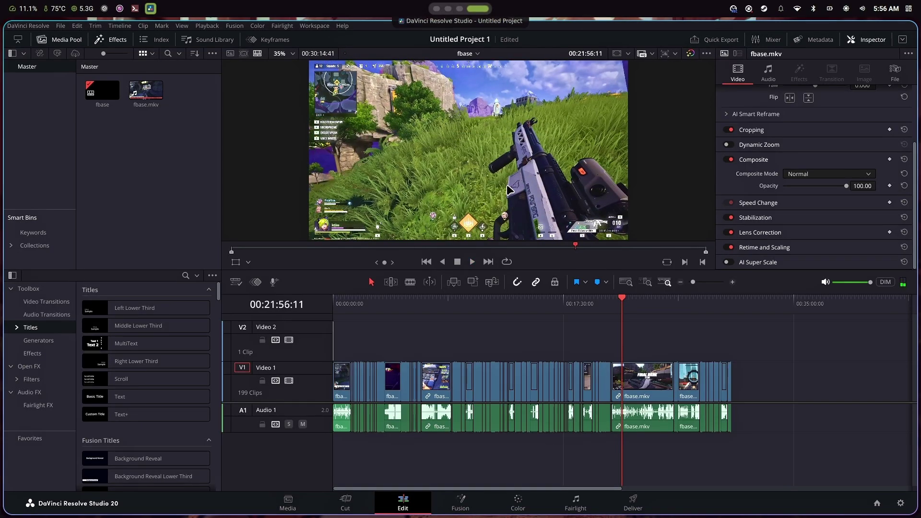
scroll(494, 192, "down", 5)
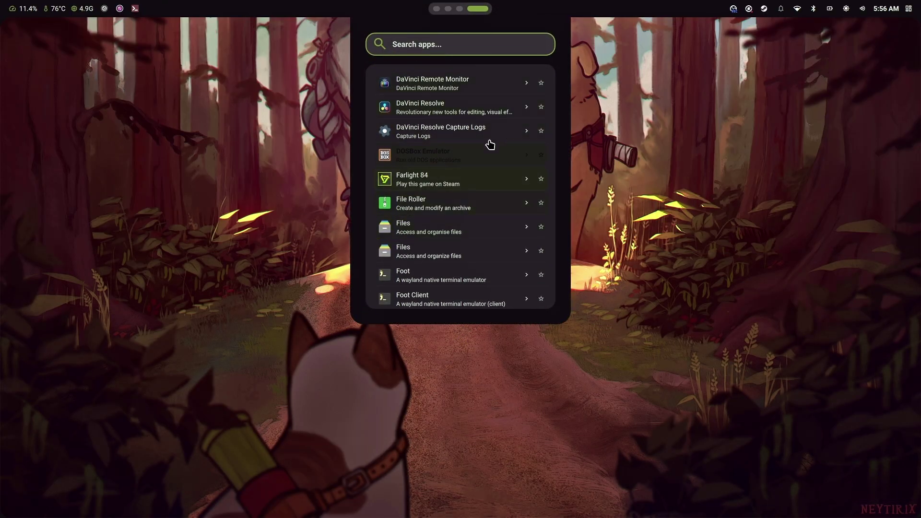
type("s")
left_click(434, 81)
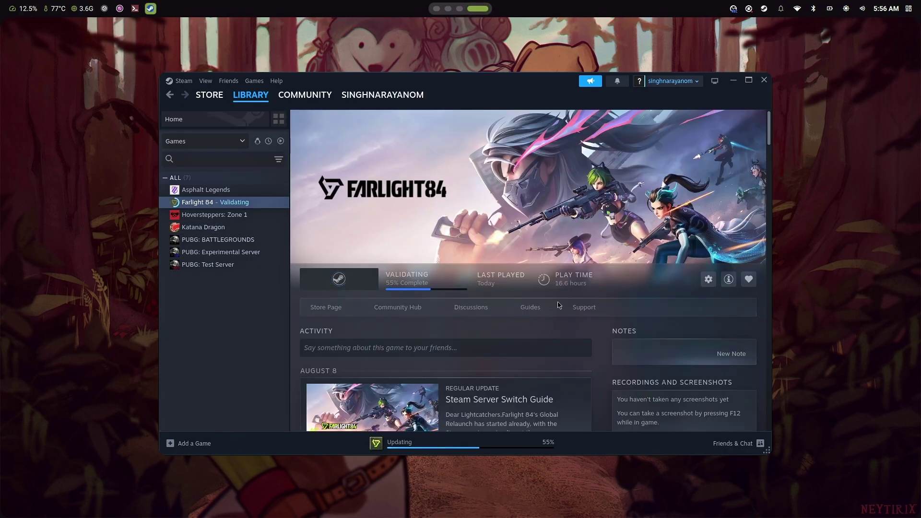
Look over the Farlight 84 page in the Steam library and open the Asphalt Legends page
scroll(533, 296, "down", 10)
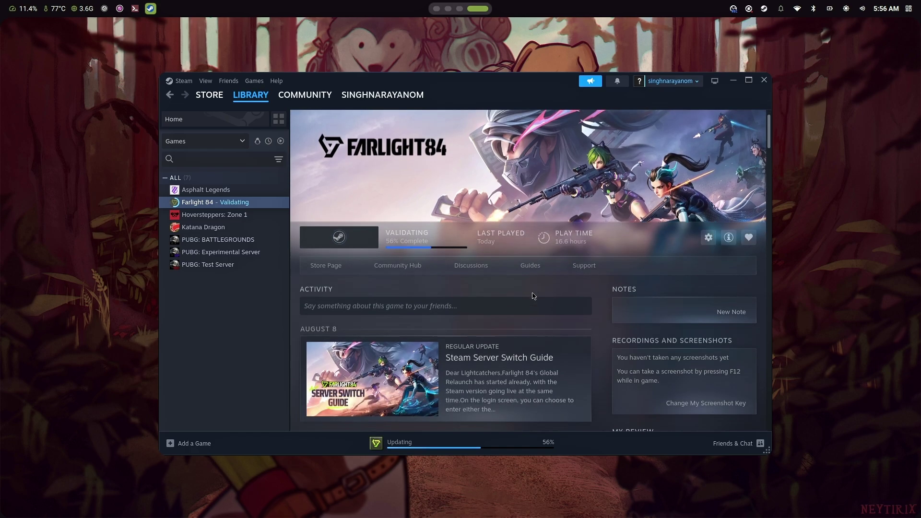
scroll(533, 296, "up", 10)
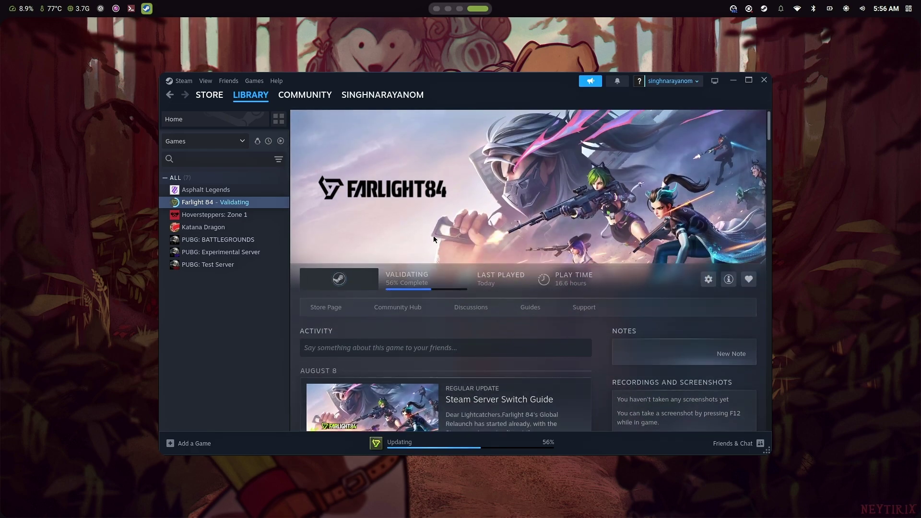
left_click(202, 190)
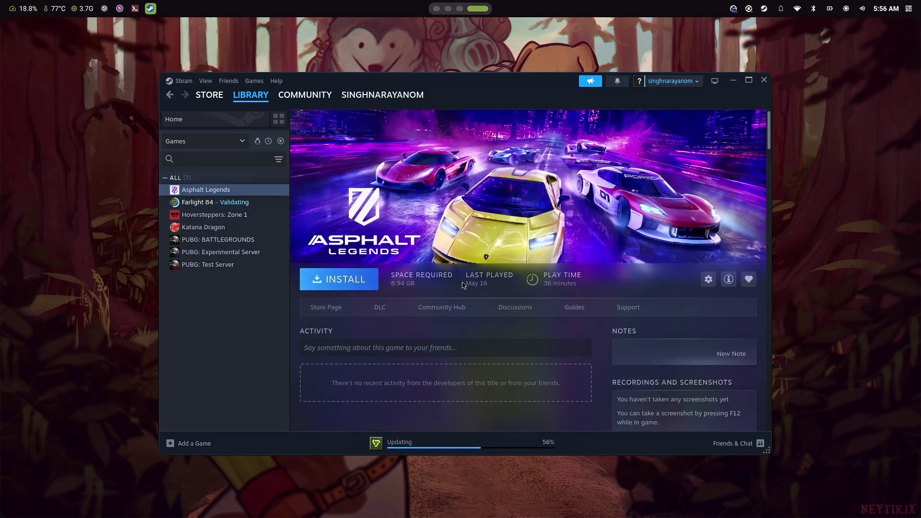
Browse the Steam store's front page and open the Great on Deck category
left_click(209, 95)
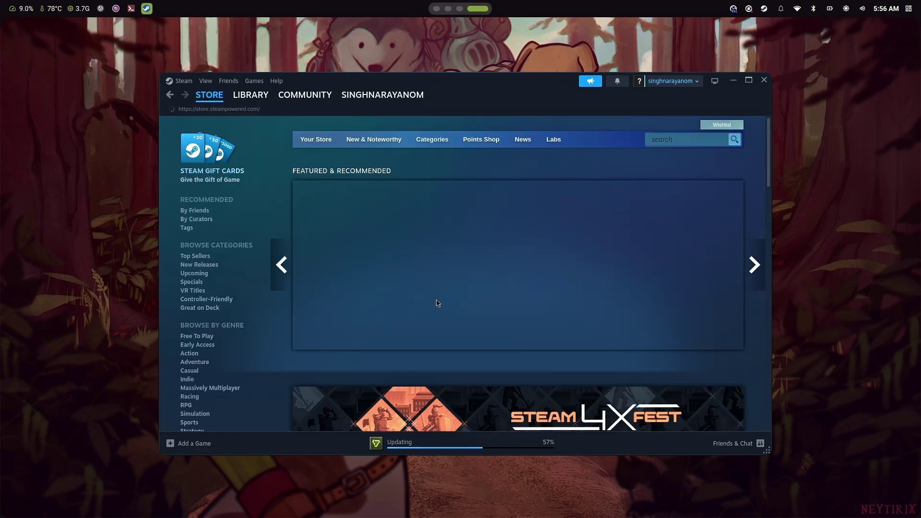
scroll(432, 307, "down", 5)
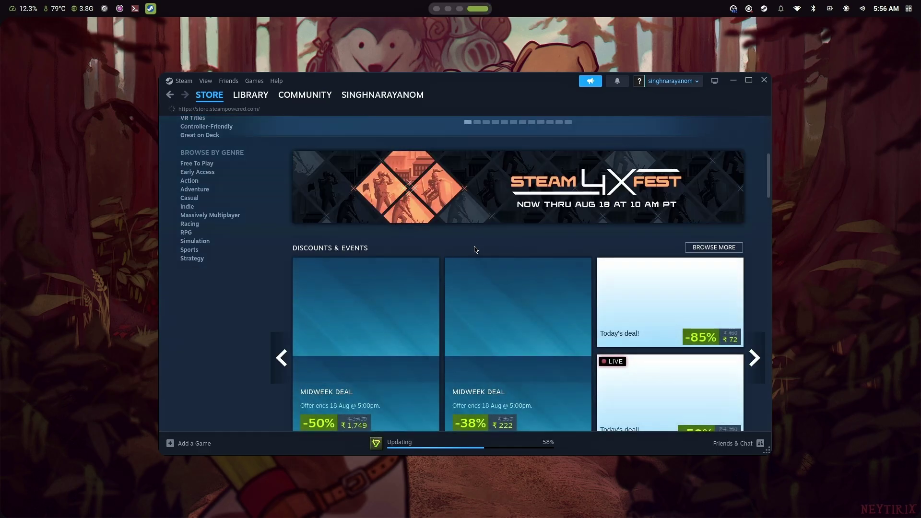
scroll(431, 230, "up", 5)
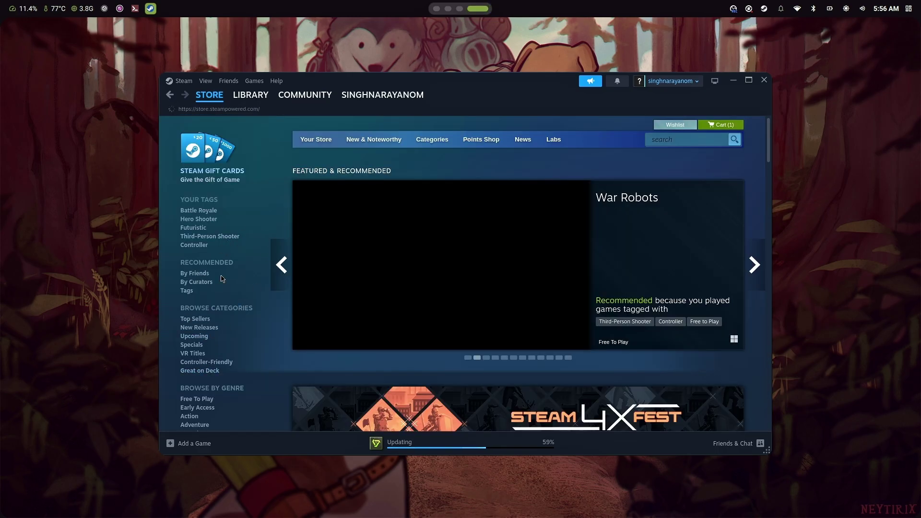
left_click(196, 371)
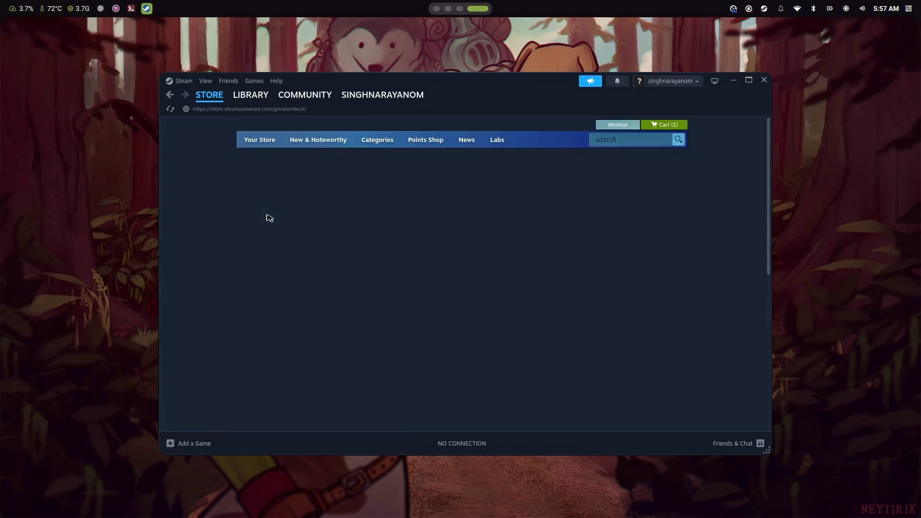
Pause the Farlight 84 update on the Steam downloads page and close the Steam window
left_click(409, 440)
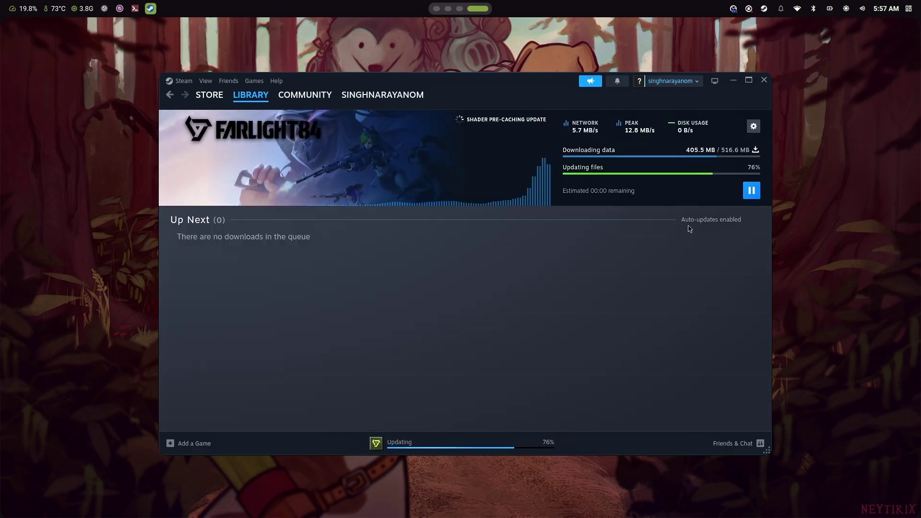
left_click(751, 191)
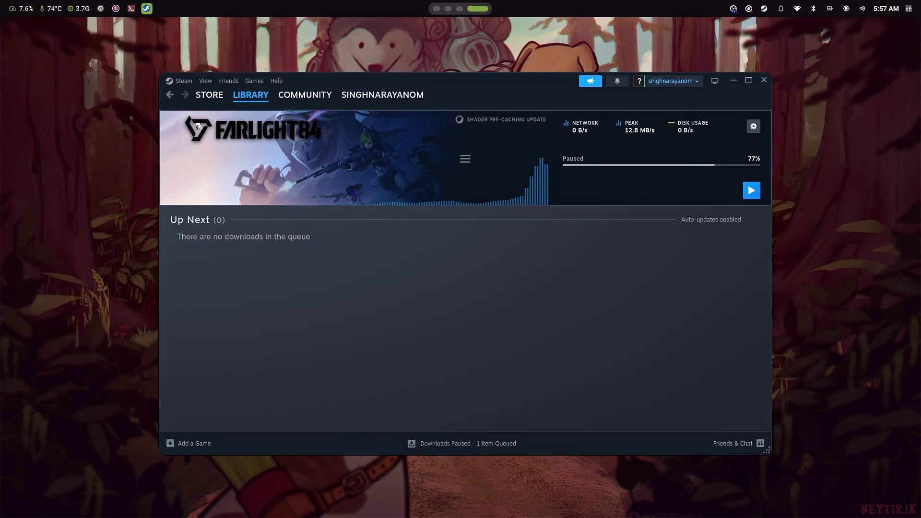
left_click(170, 94)
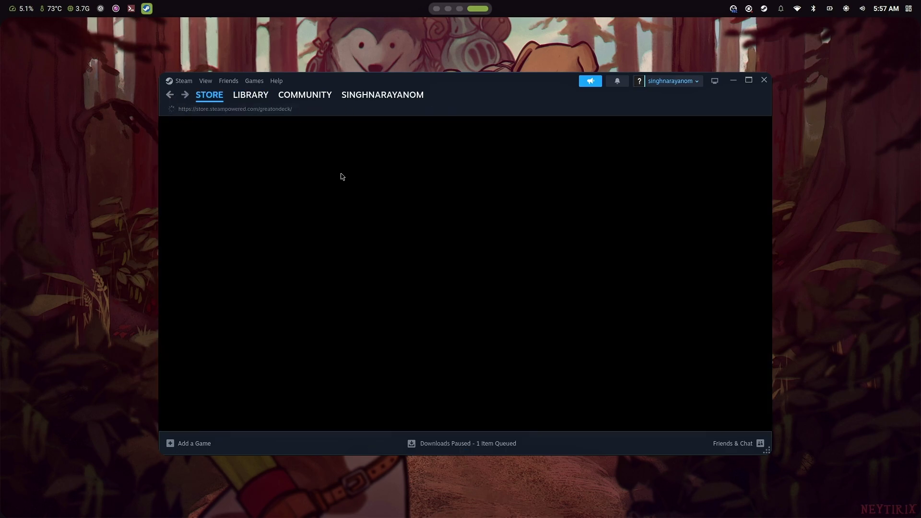
left_click(477, 445)
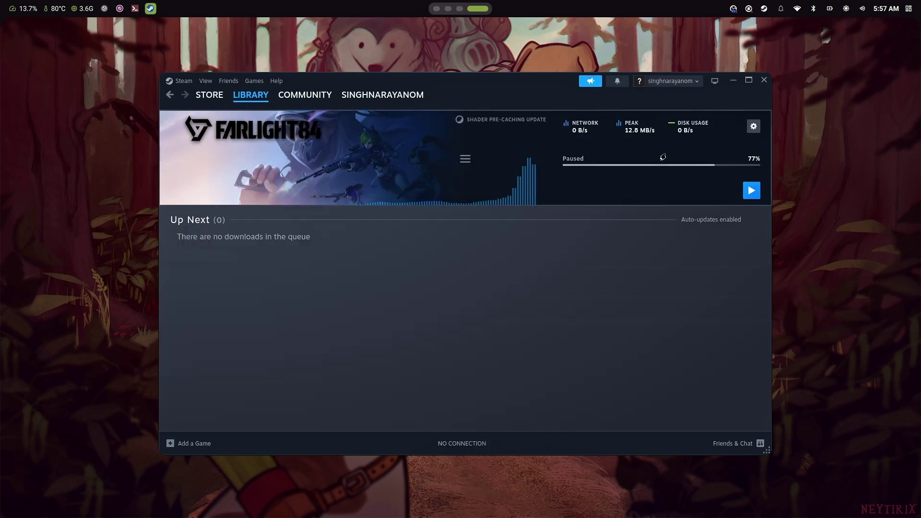
left_click(764, 80)
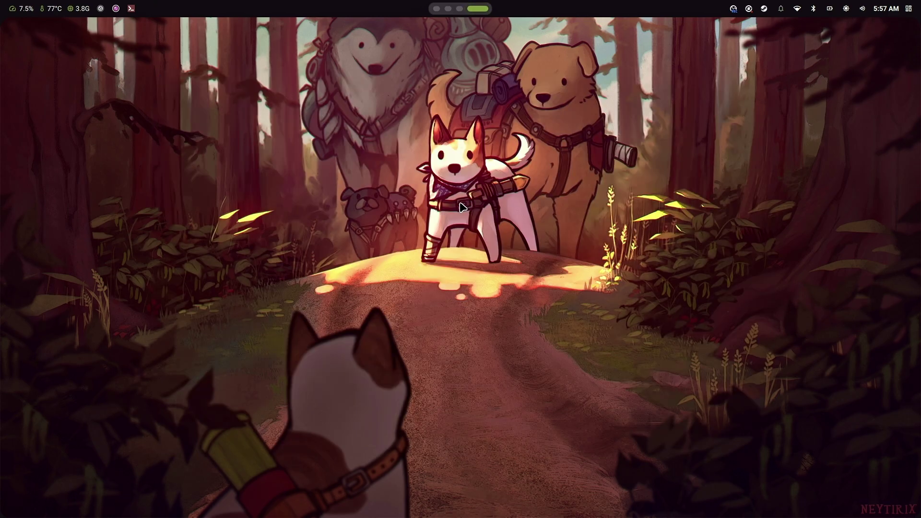
Look through the installed applications in the app launcher, including Goverlay, Heroic Games Launcher and Lutris, and close it
key("super")
scroll(406, 211, "down", 4)
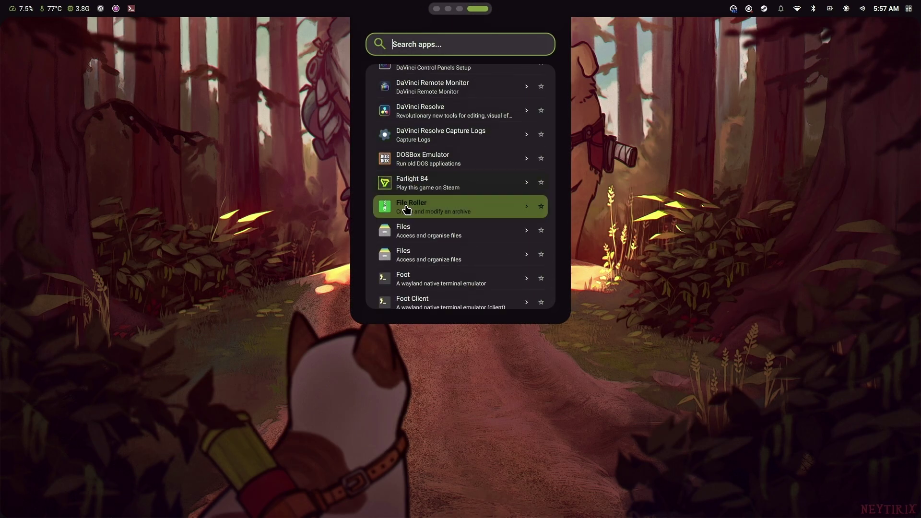
scroll(406, 209, "down", 4)
scroll(405, 210, "up", 4)
scroll(406, 210, "down", 6)
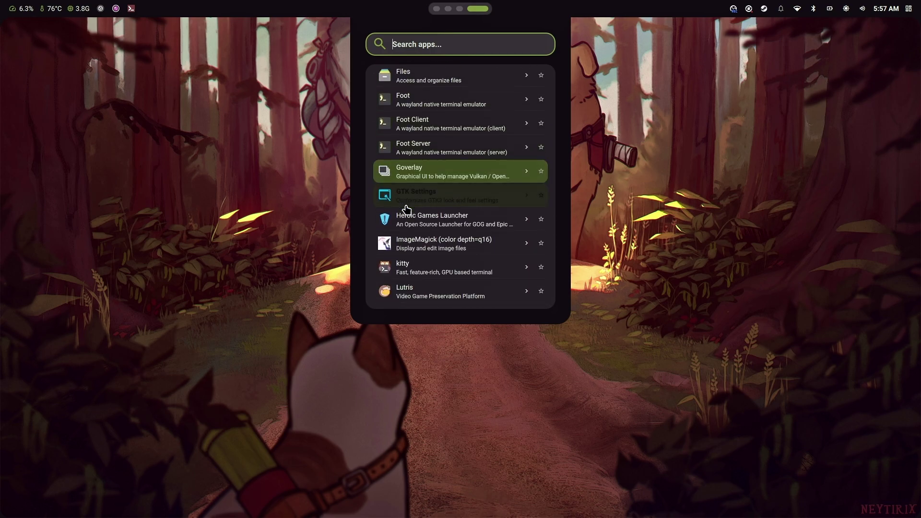
scroll(406, 209, "down", 3)
scroll(406, 210, "up", 4)
scroll(406, 210, "down", 8)
scroll(406, 209, "up", 8)
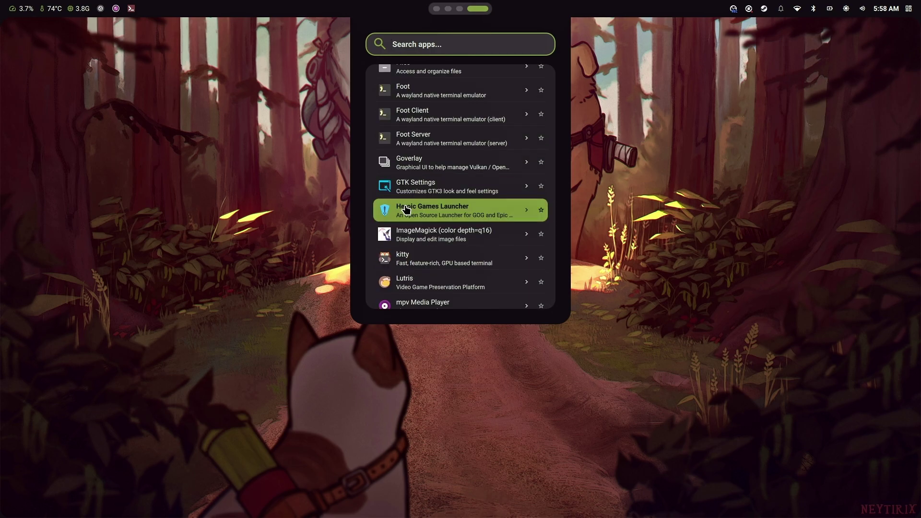
scroll(405, 209, "up", 8)
scroll(405, 209, "down", 7)
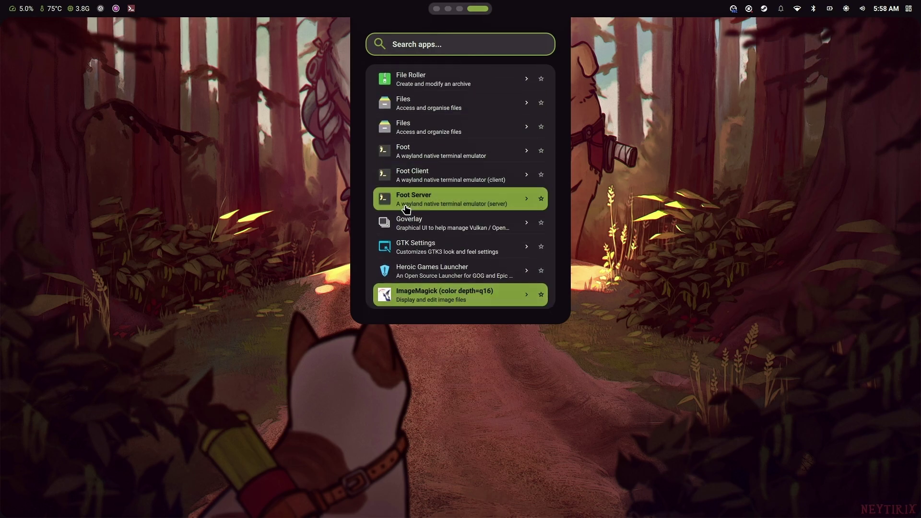
scroll(407, 207, "up", 3)
scroll(532, 131, "down", 6)
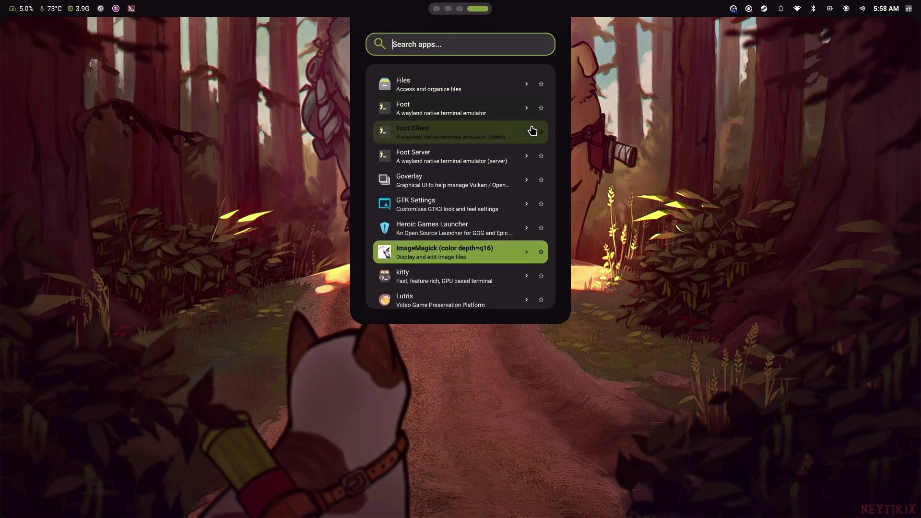
scroll(531, 130, "down", 3)
left_click(655, 176)
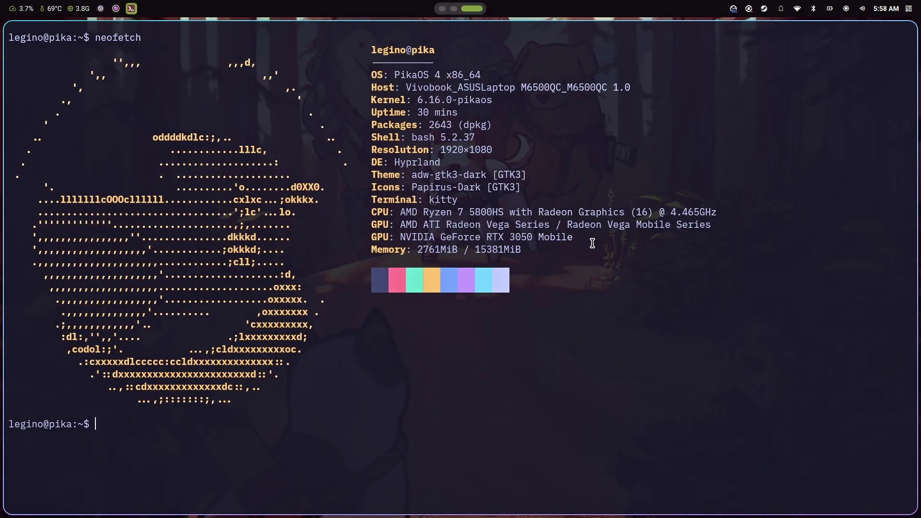
Clear the terminal and run nvidia-smi
key("ctrl+l")
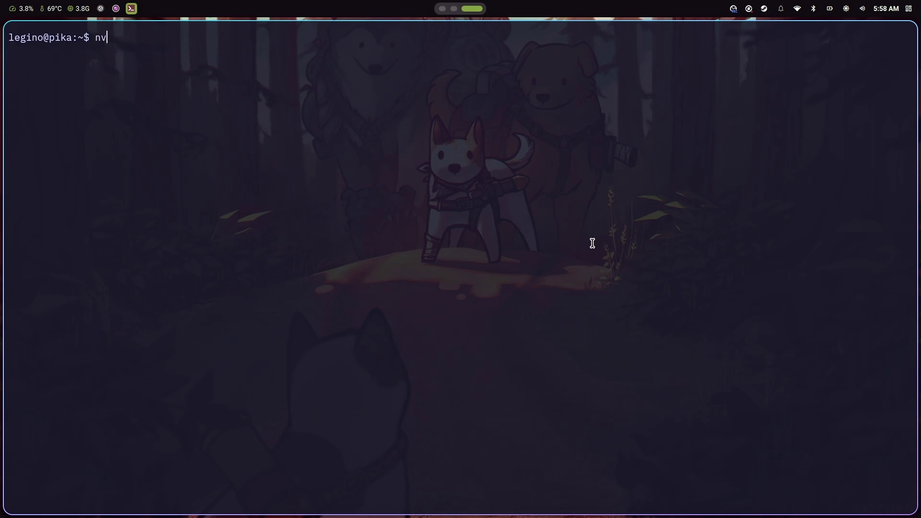
type("nvidia-smi")
key("Return")
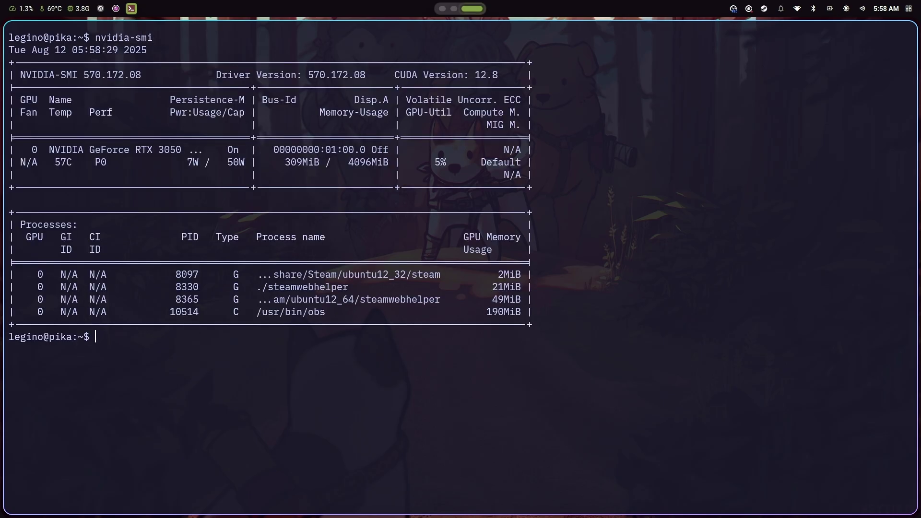
Examine the graphics card details in the nvidia-smi output and highlight the driver version
left_click_drag(221, 150, 245, 150)
left_click(327, 161)
left_click_drag(308, 77, 367, 74)
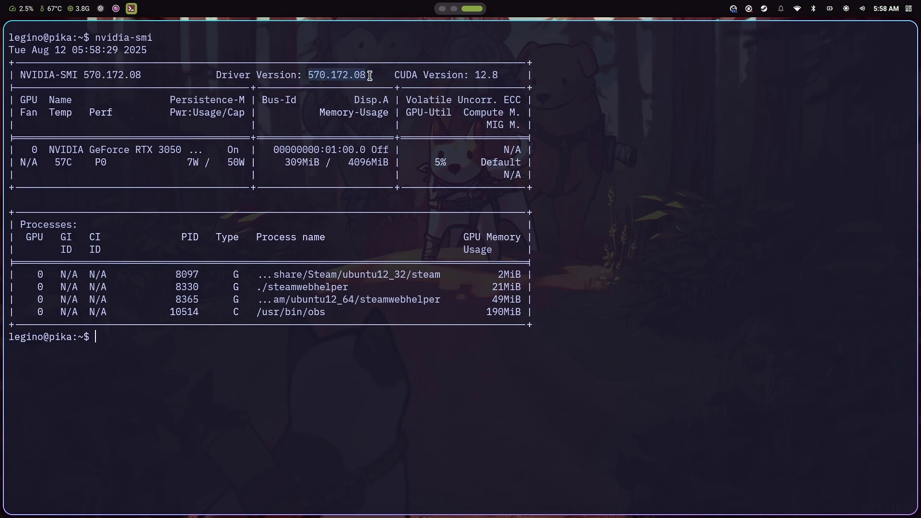
left_click(389, 82)
Launch Synaptic Package Manager and authenticate with the account password
key("super")
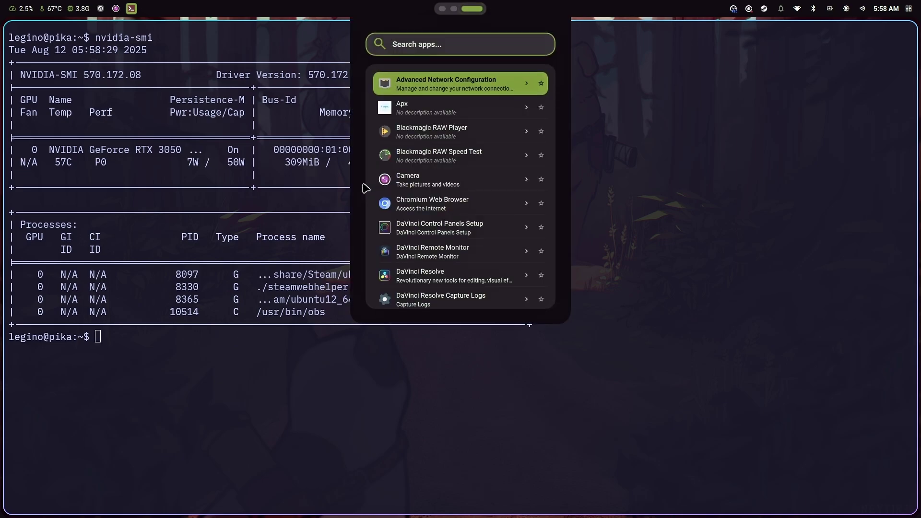
scroll(455, 177, "down", 5)
scroll(477, 239, "down", 5)
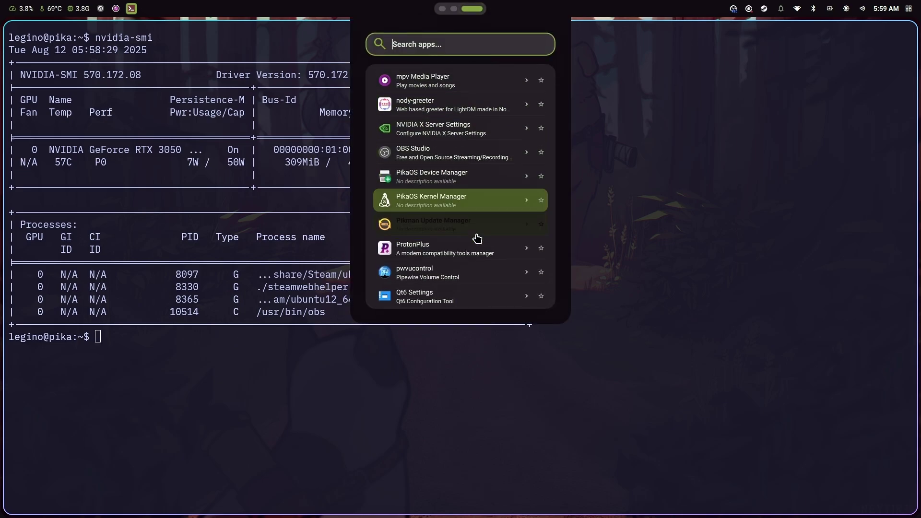
left_click(456, 259)
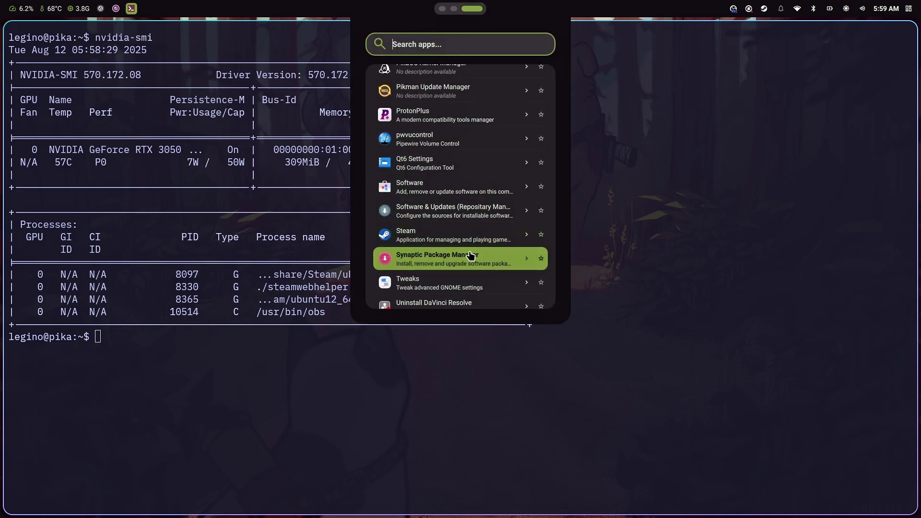
type("•")
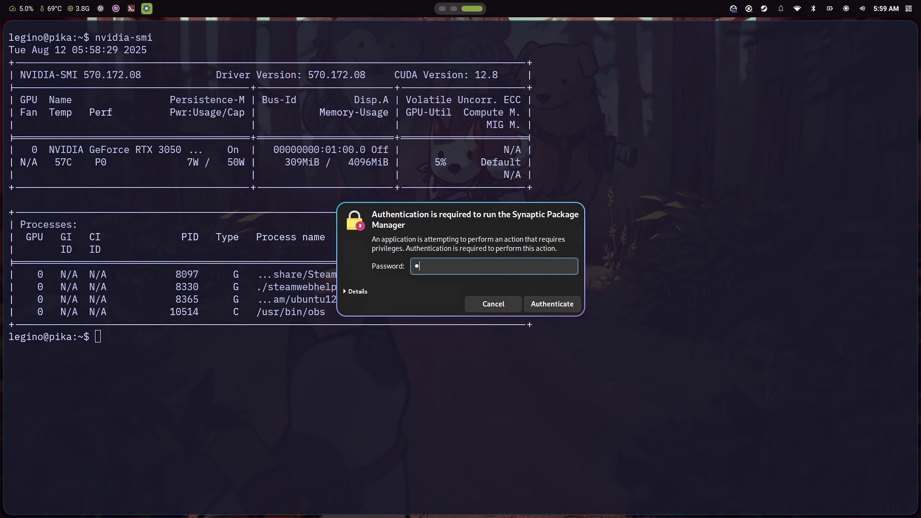
key("Return")
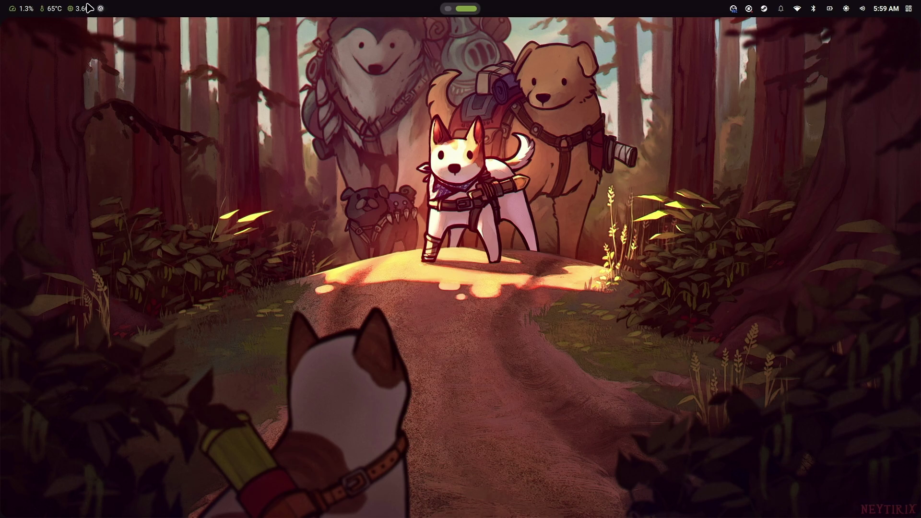
View the side panel with the weather, system monitors and power profiles, and close it
left_click(909, 8)
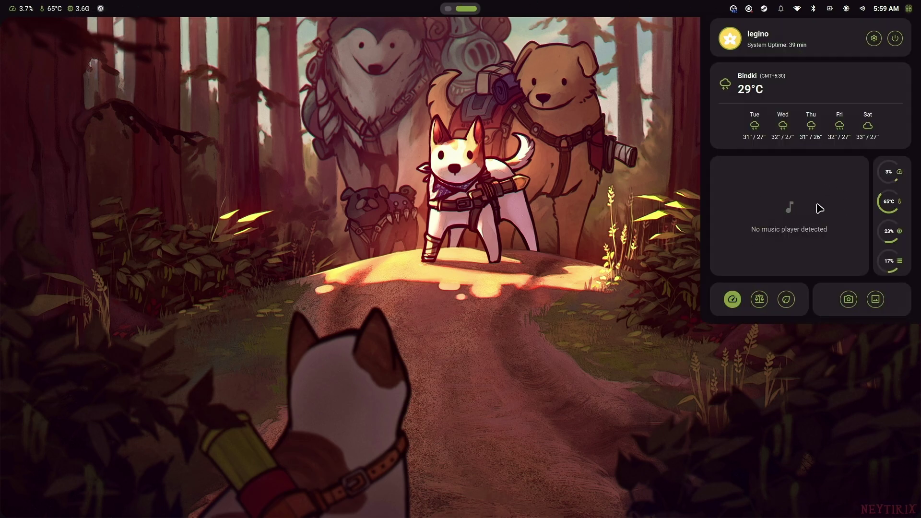
left_click(907, 9)
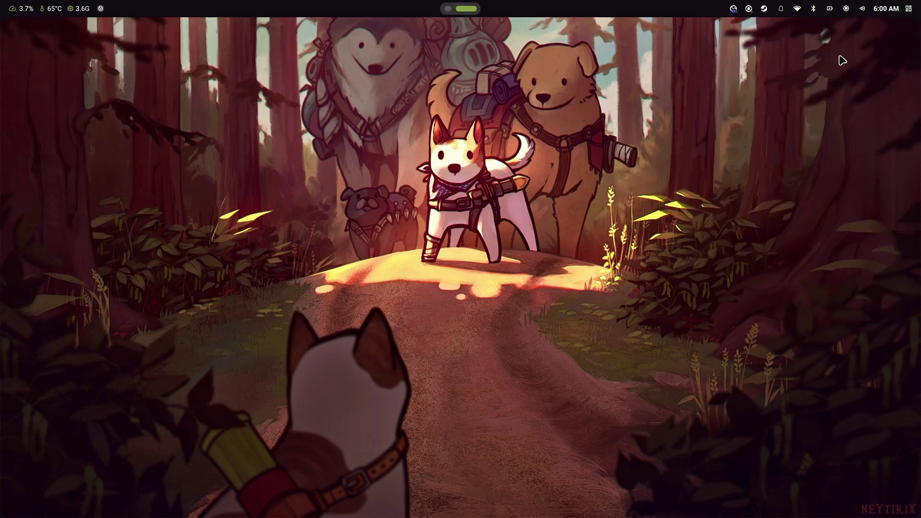
Open both Files file managers side by side and close the one with the menu bar
key("super+space")
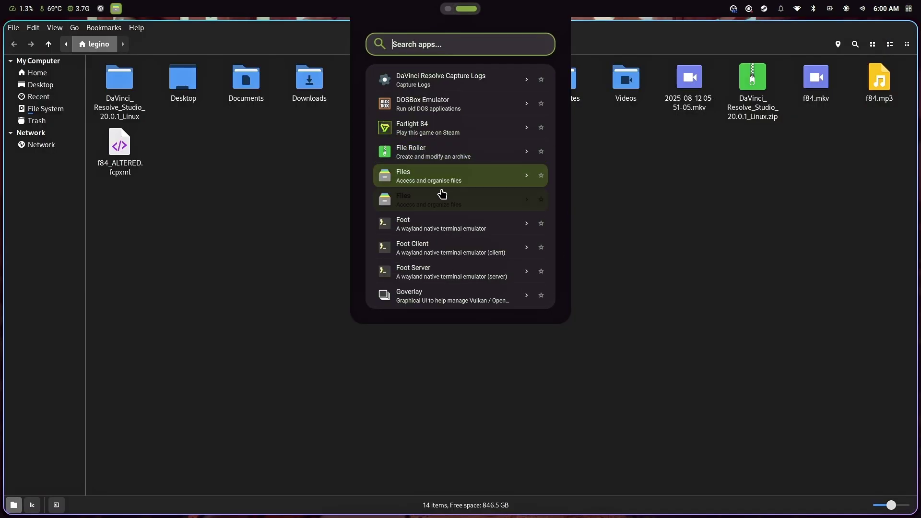
left_click(439, 199)
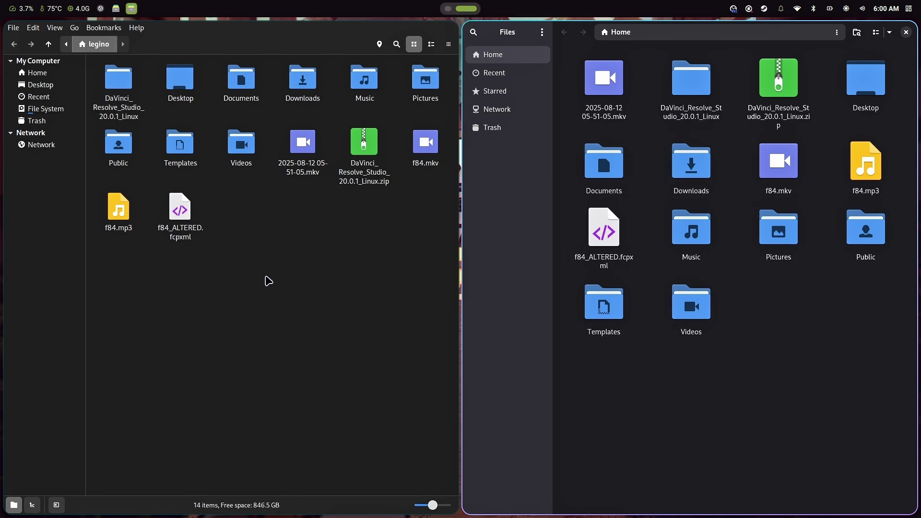
left_click(263, 242)
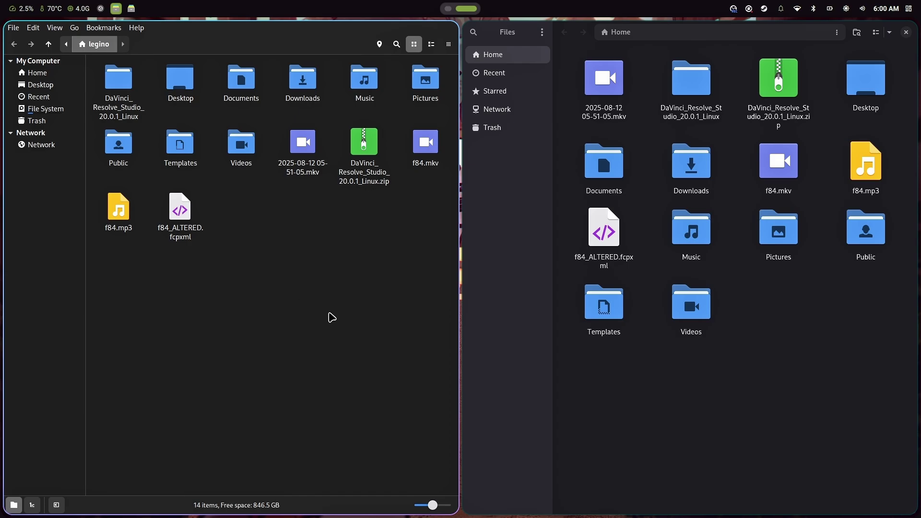
key("super+q")
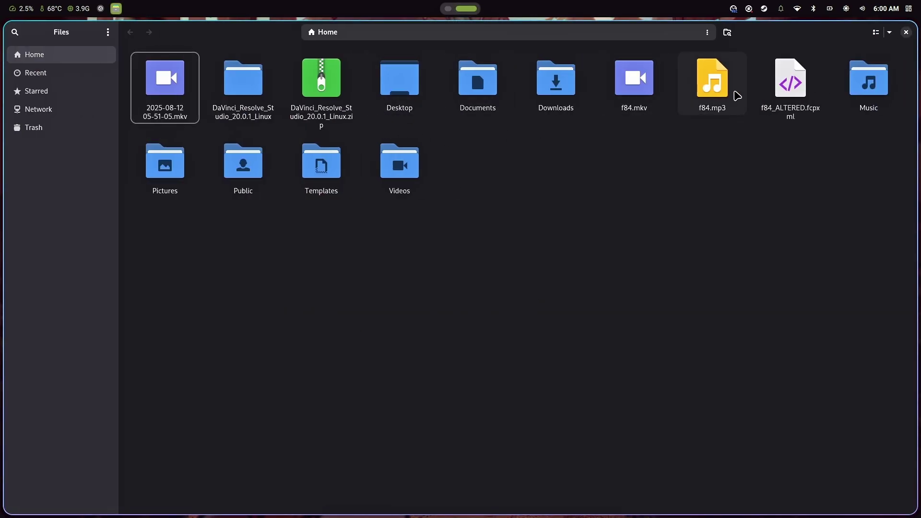
Open f84.mp3 from the Home folder and close its player
left_click(720, 75)
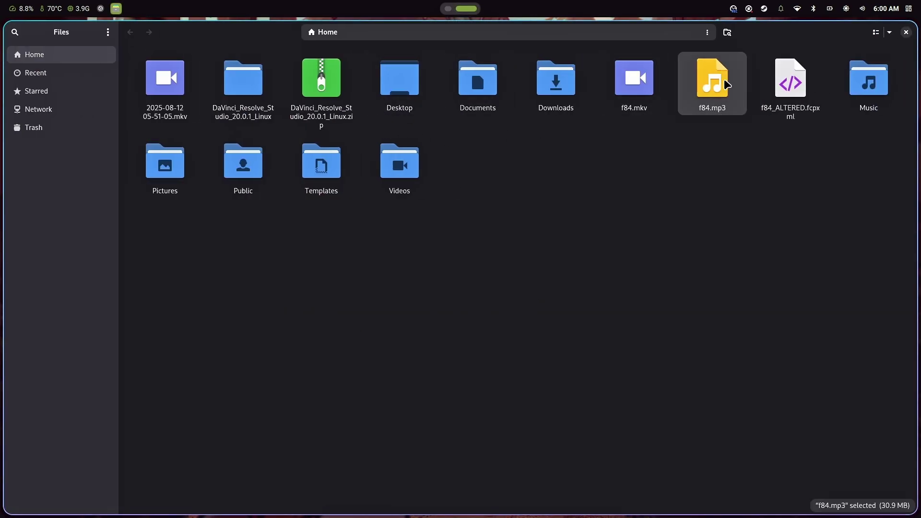
key("super+q")
Open f84.mkv with VLC media player and show the media player in the side panel
right_click(641, 81)
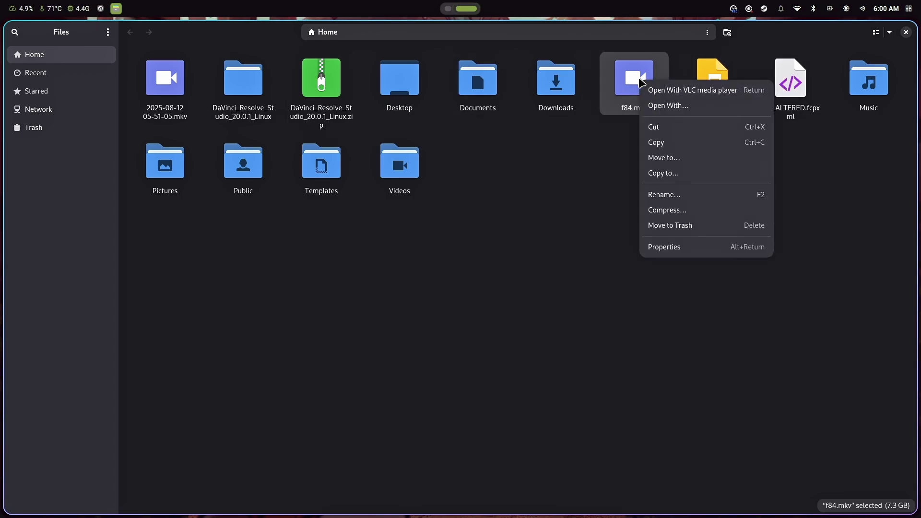
left_click(654, 90)
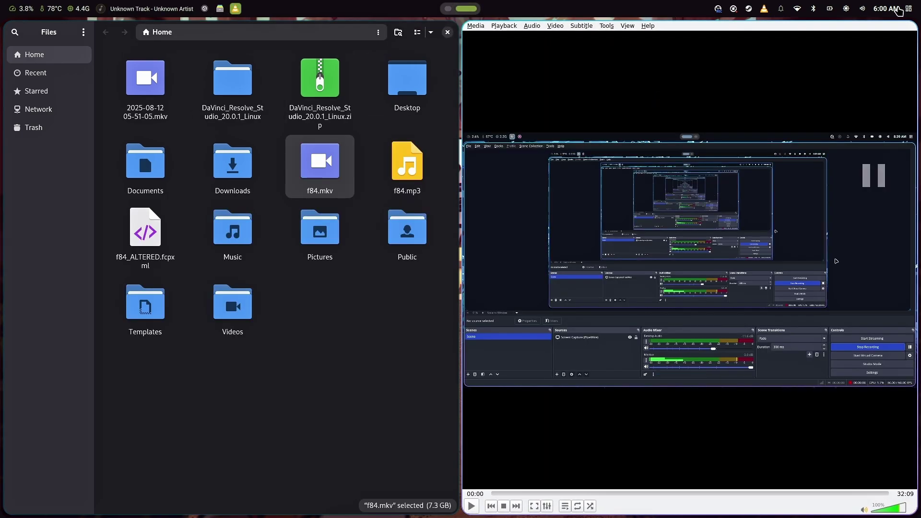
left_click(908, 9)
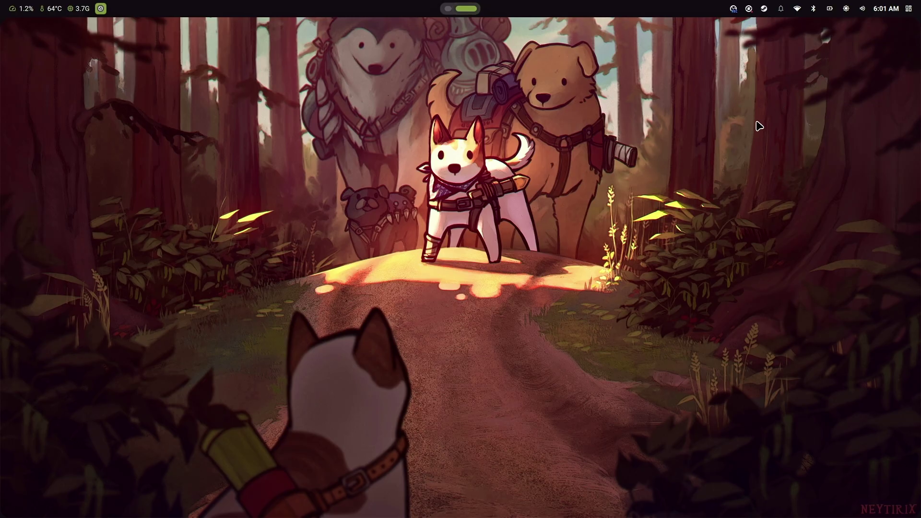
Open the wallpaper selector from the side panel
left_click(909, 8)
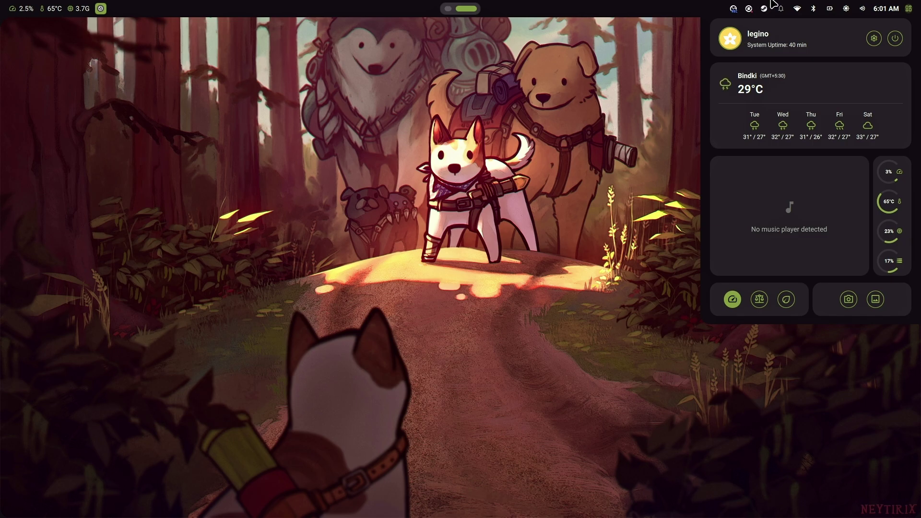
left_click(661, 131)
left_click(905, 9)
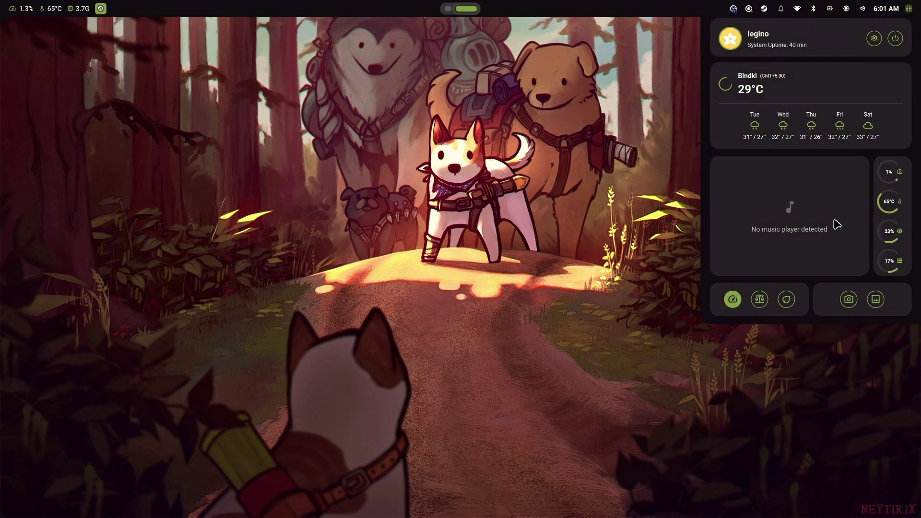
left_click(874, 298)
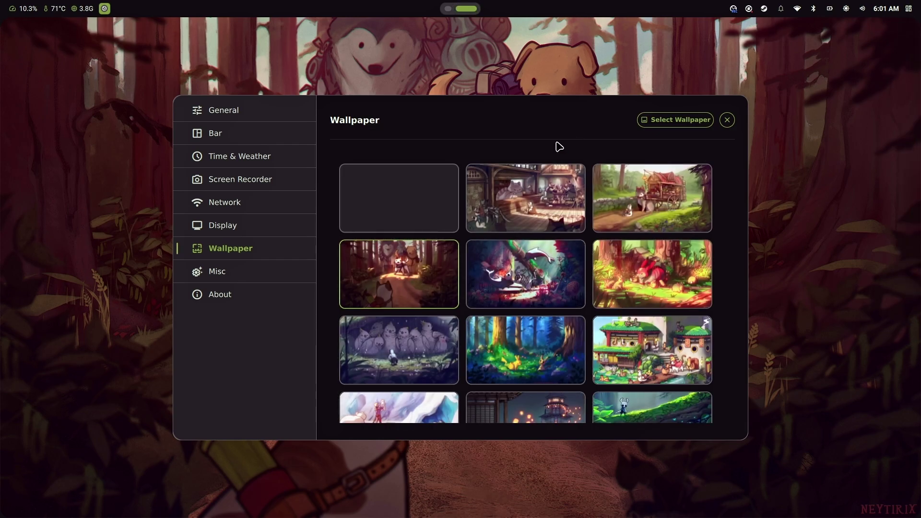
Try the underwater coral wallpaper, apply the moonlit ocean wallpaper and close the wallpaper selector
left_click(537, 284)
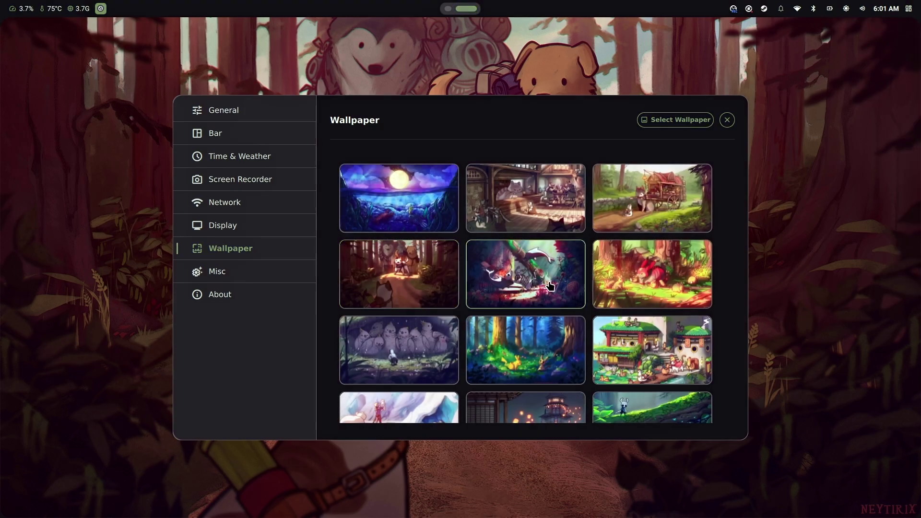
scroll(581, 250, "down", 3)
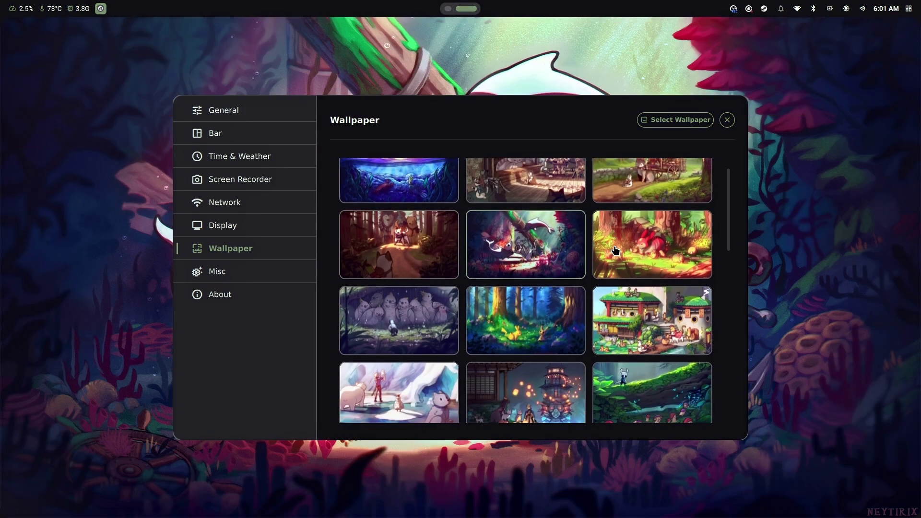
scroll(581, 266, "up", 3)
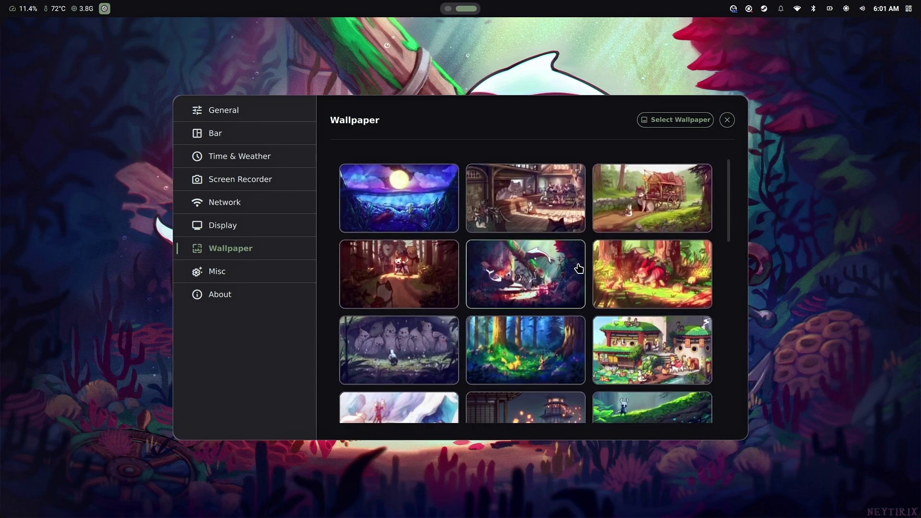
left_click(725, 121)
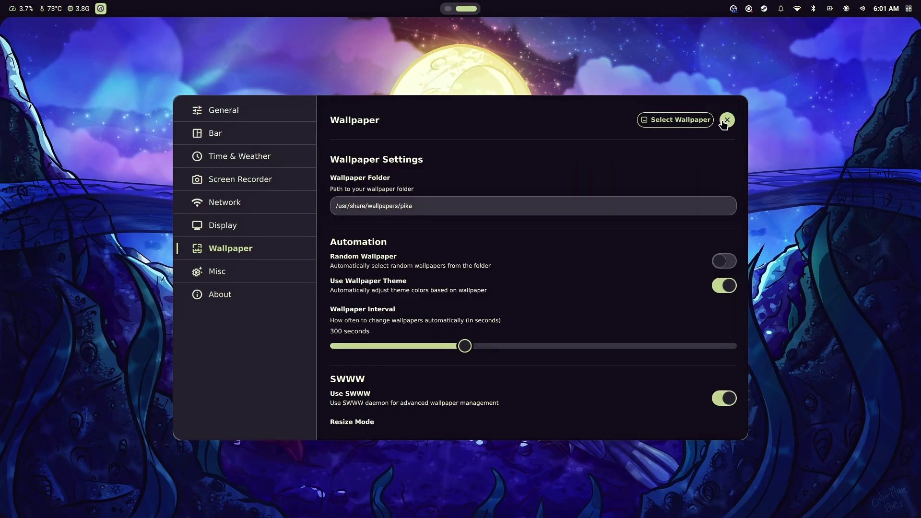
Close the settings window, reopen the shell settings from the side panel and show the Wallpaper page
left_click(725, 121)
key("super+s")
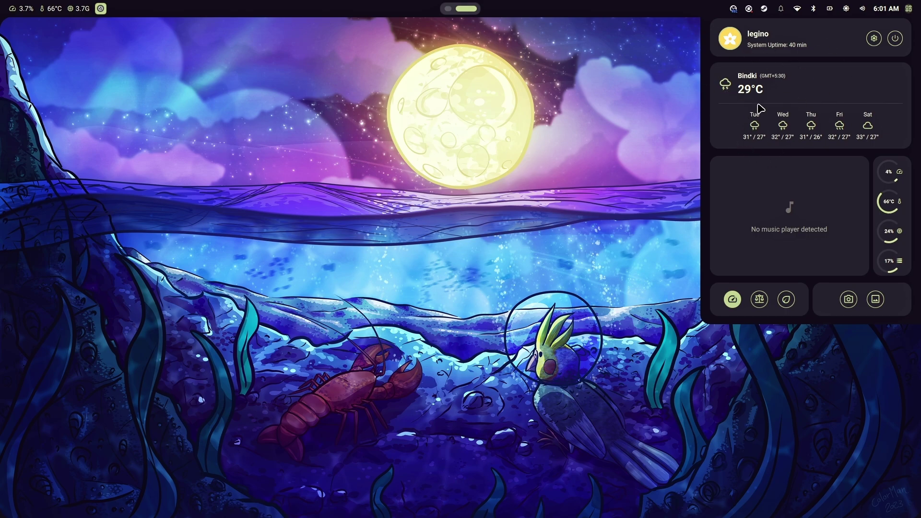
left_click(873, 39)
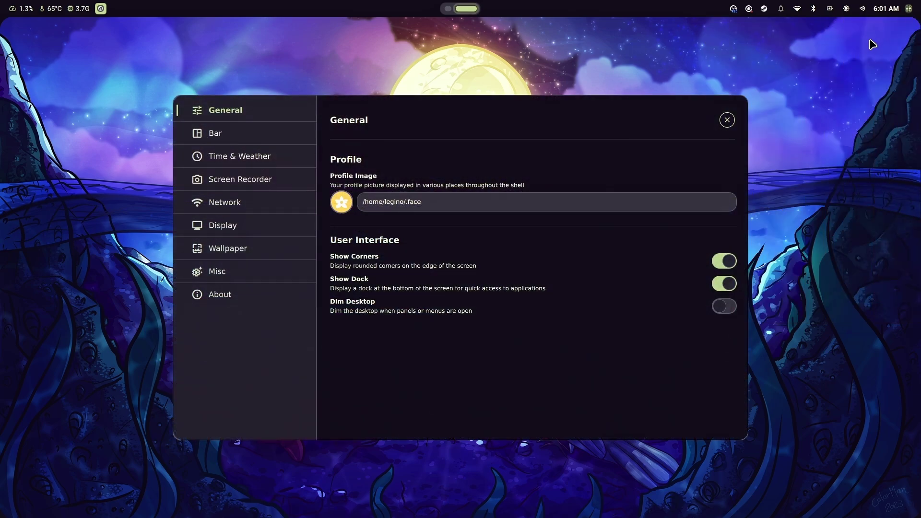
left_click(245, 253)
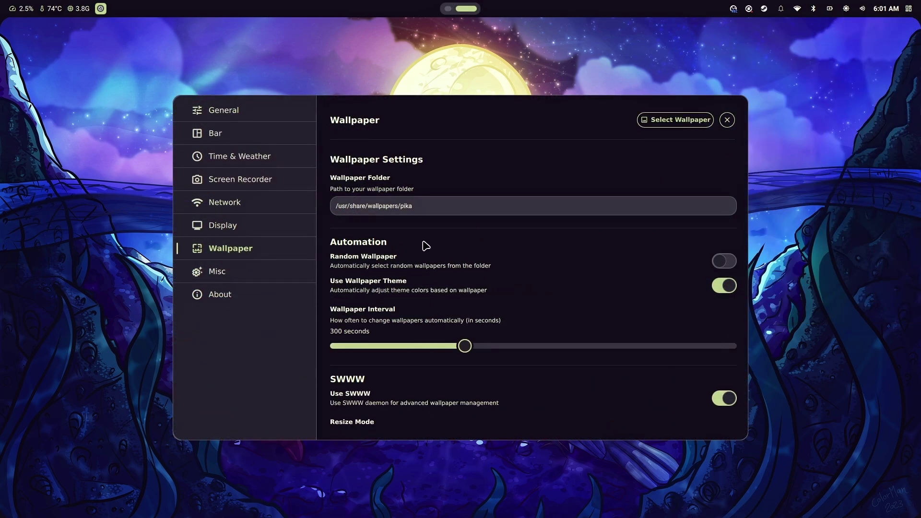
Switch Use Wallpaper Theme off and back on, and look through the SWWW Resize Mode options, keeping crop
left_click(722, 285)
left_click(721, 284)
scroll(411, 275, "down", 4)
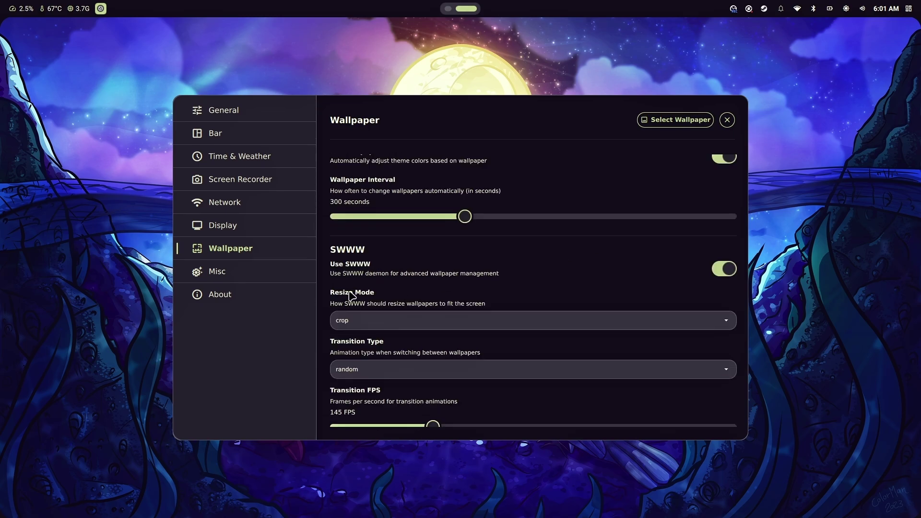
scroll(366, 292, "down", 2)
left_click(403, 261)
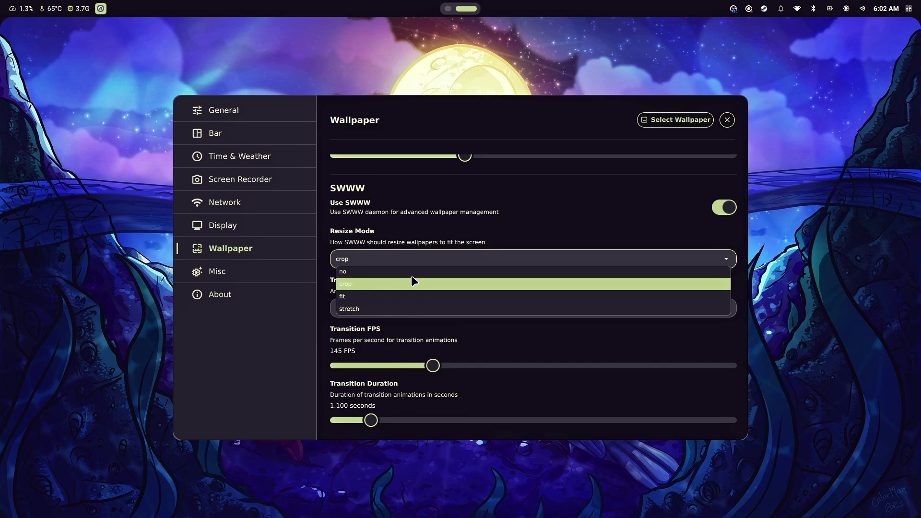
left_click(440, 262)
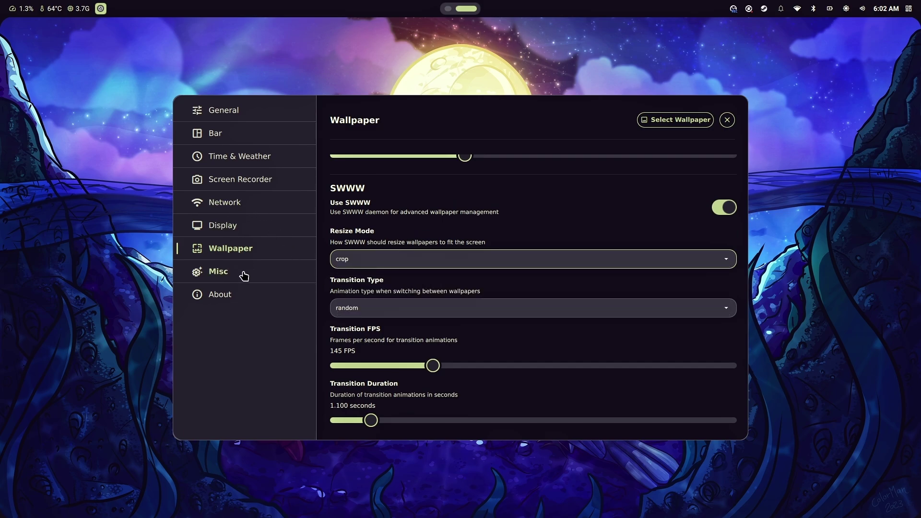
Show and hide the side panel, and switch to the first workspace with OBS Studio
left_click(913, 11)
left_click(908, 9)
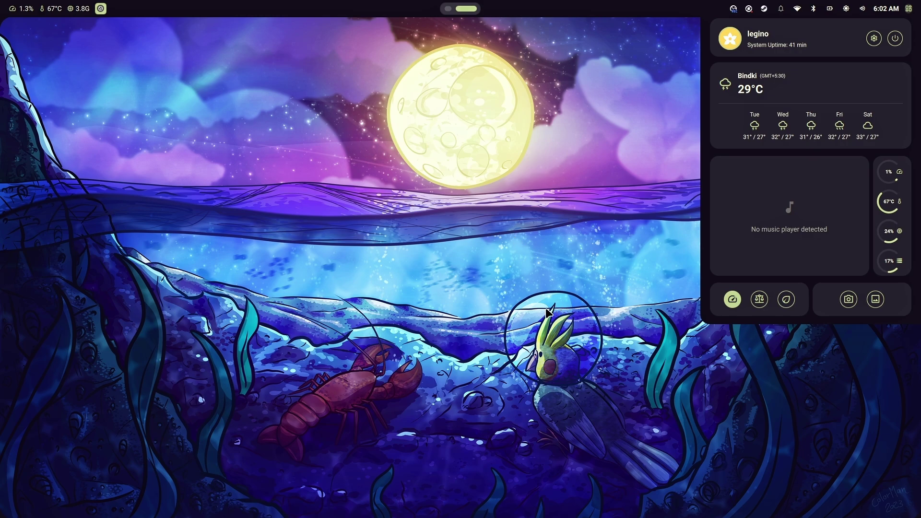
left_click(909, 8)
left_click(909, 9)
left_click(909, 9)
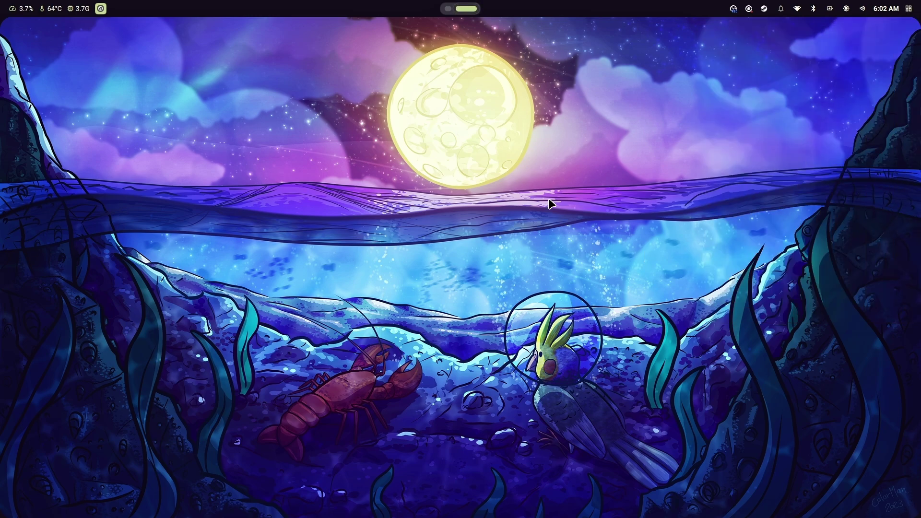
key("super+1")
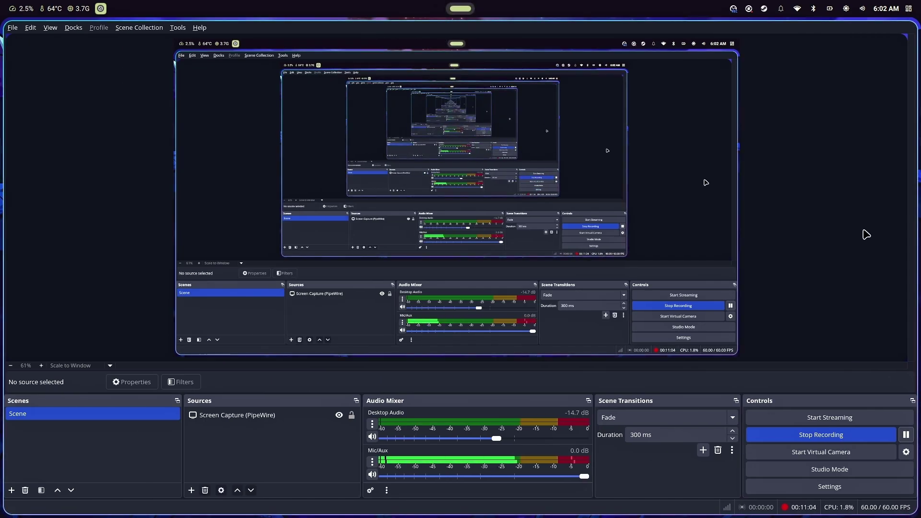